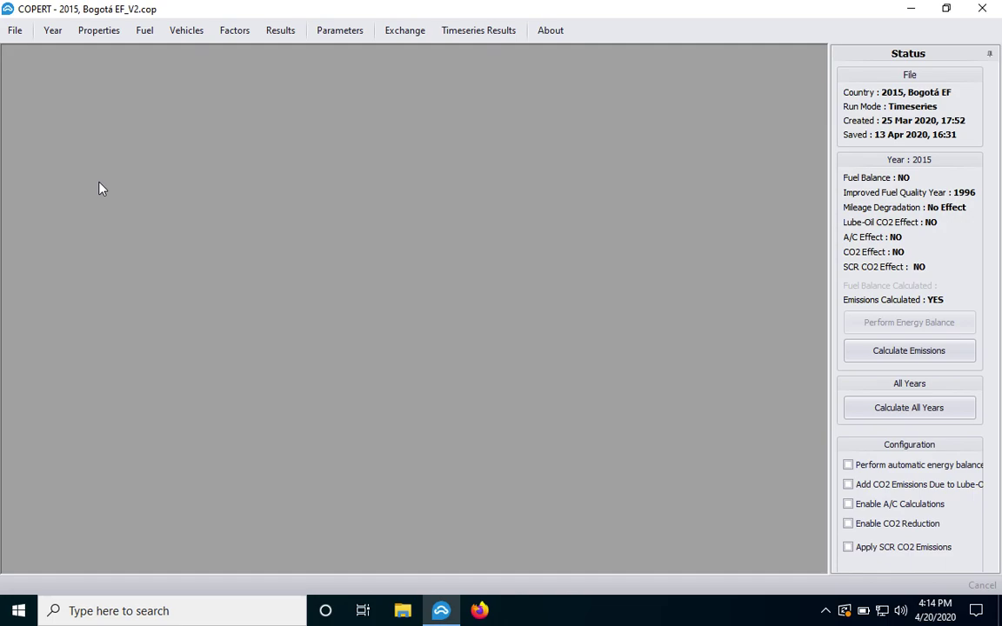
# Check the years offered for adding a new year, and close the dialog without adding one.
pyautogui.click(17, 33)
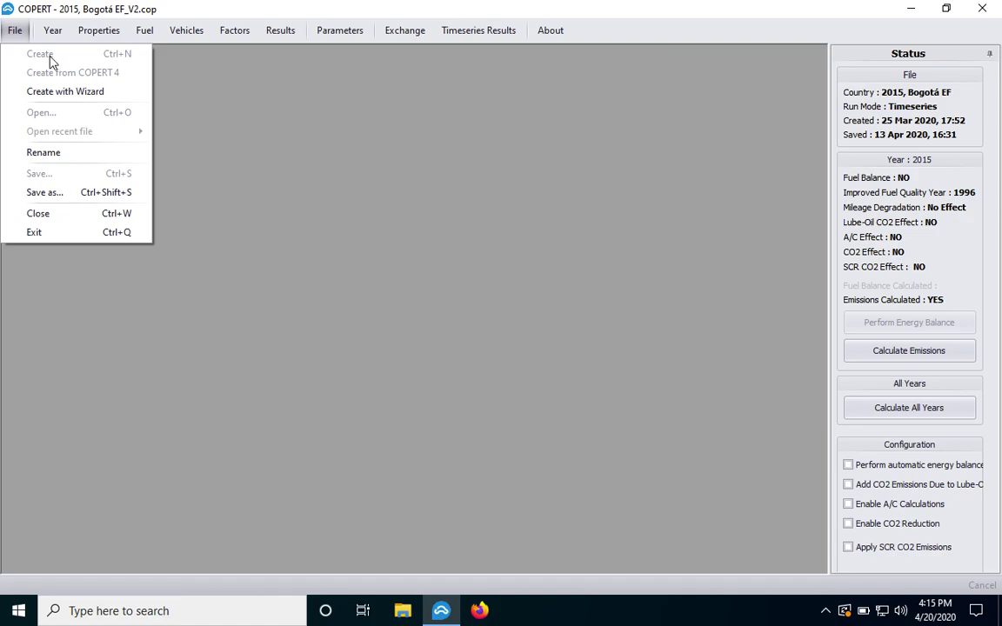
pyautogui.click(50, 30)
pyautogui.click(52, 32)
pyautogui.click(81, 117)
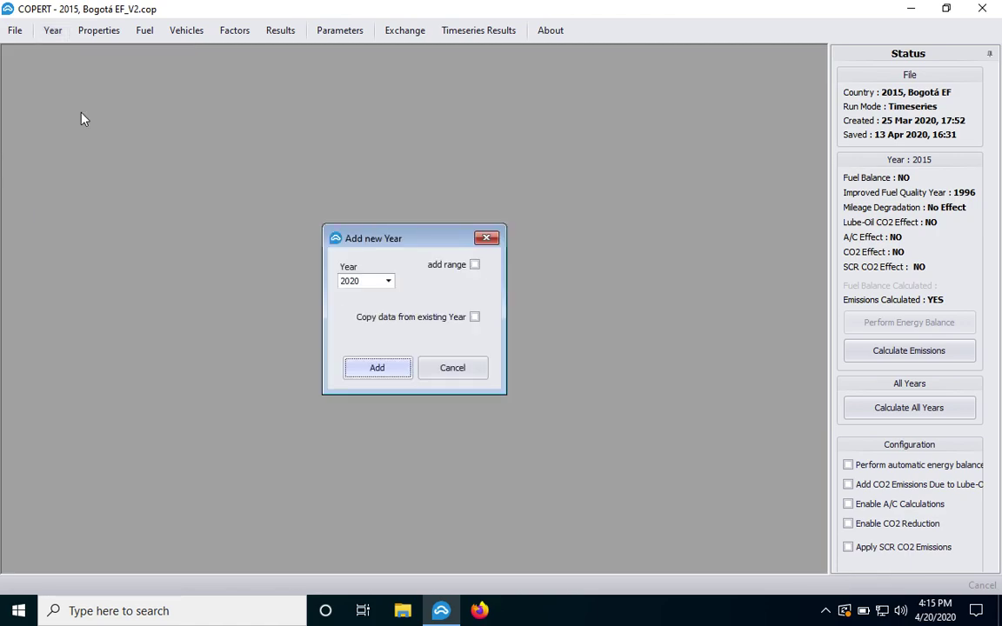
pyautogui.click(389, 282)
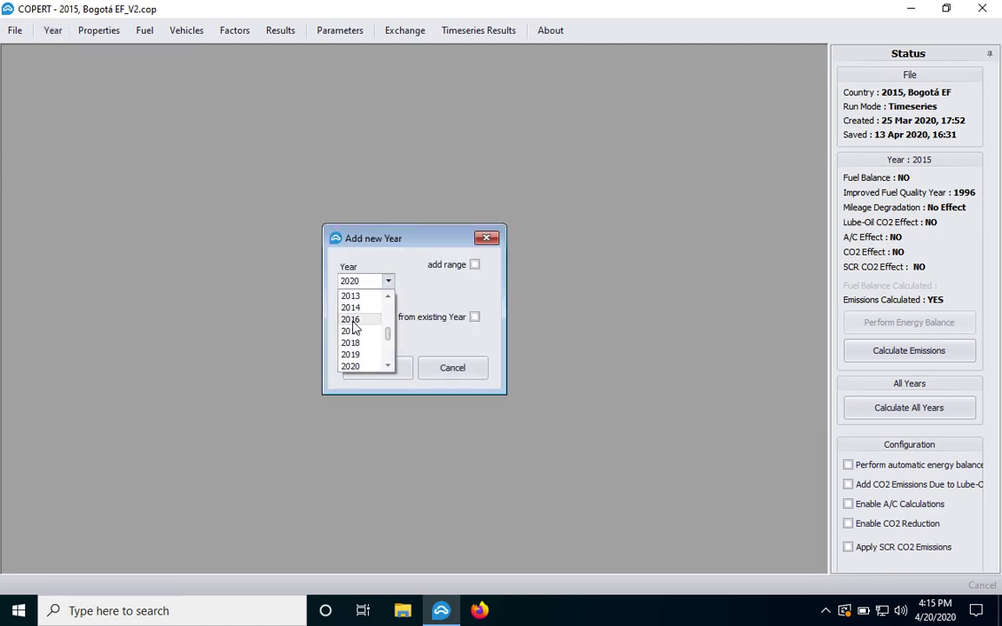
pyautogui.click(388, 282)
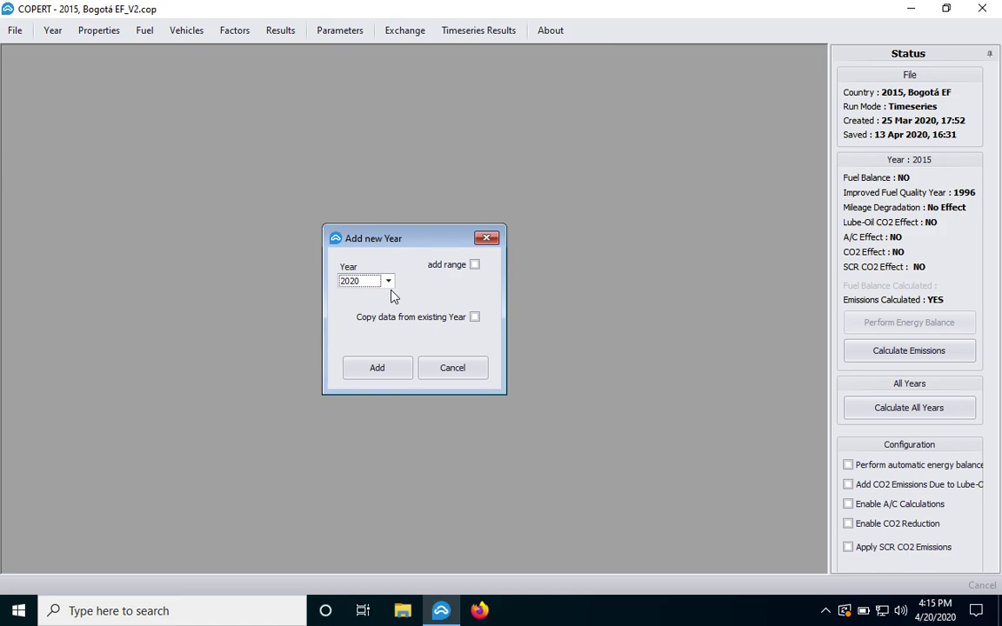
pyautogui.click(457, 370)
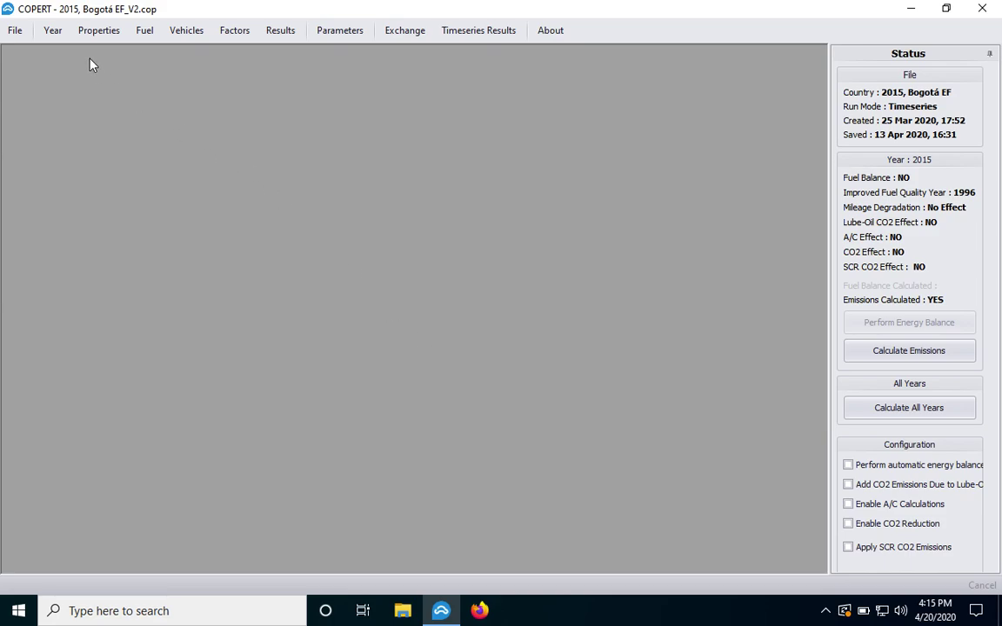
# Review the monthly temperature and humidity values in Environmental Information, including the available import and export formats.
pyautogui.click(91, 35)
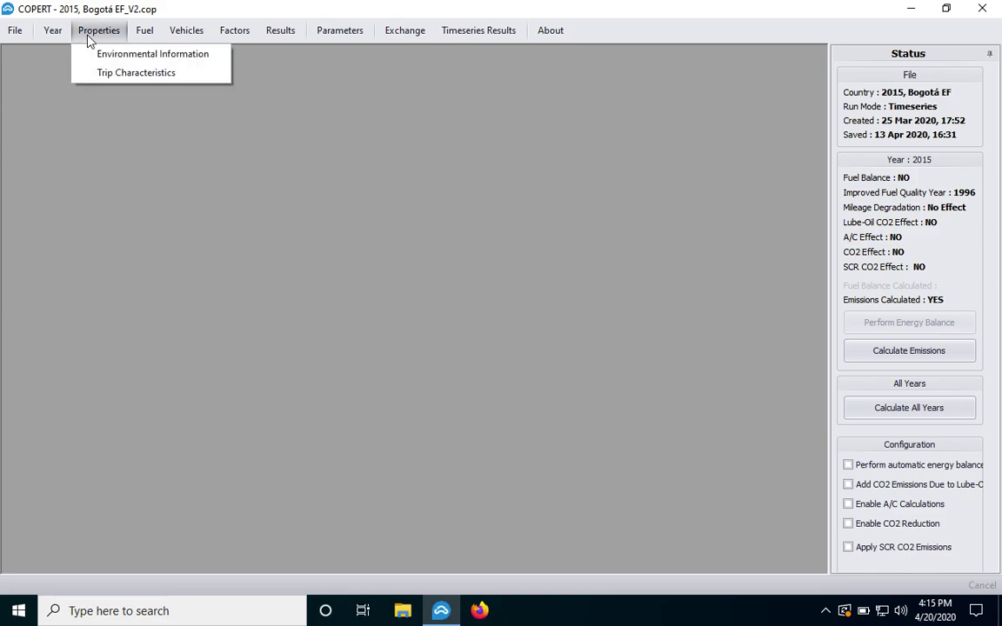
pyautogui.click(127, 54)
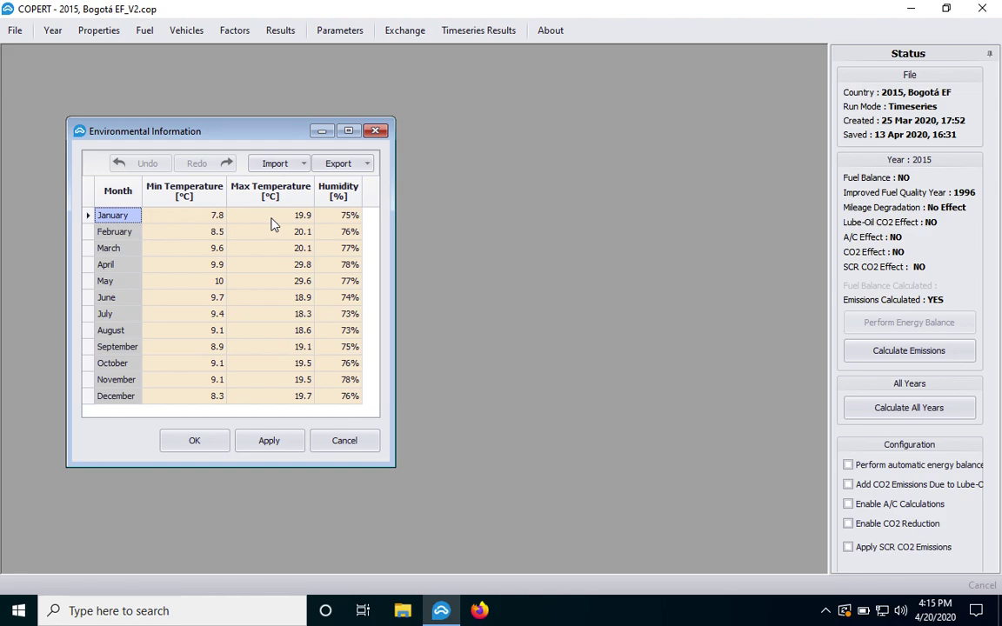
pyautogui.click(367, 164)
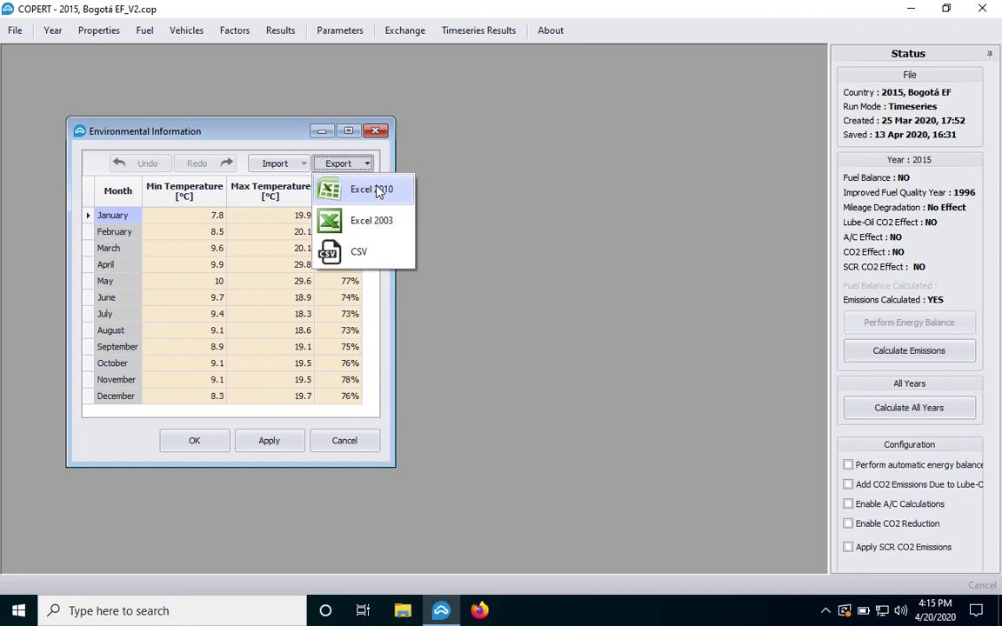
pyautogui.click(275, 164)
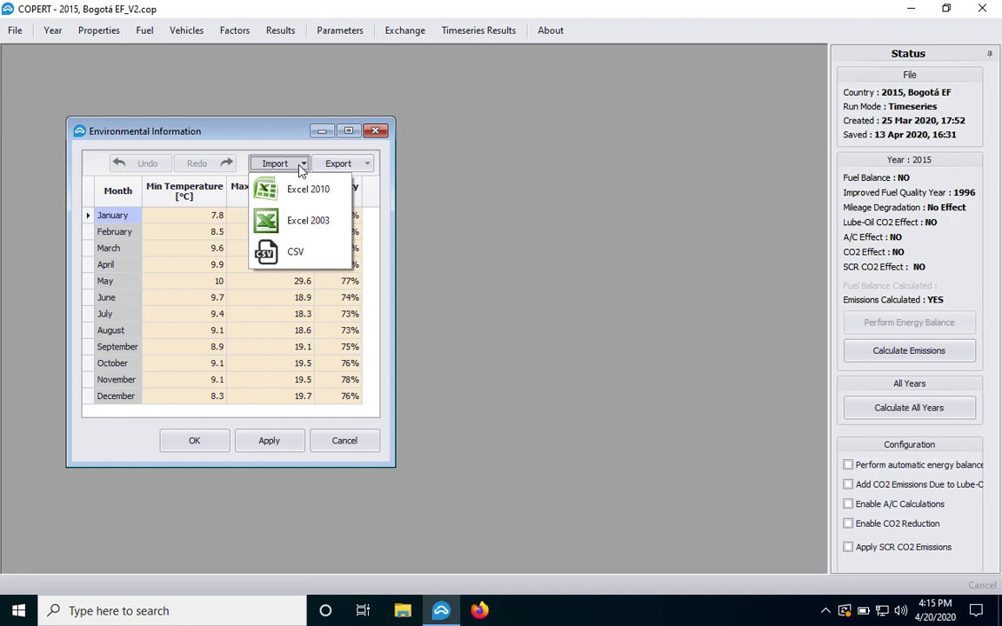
pyautogui.click(300, 167)
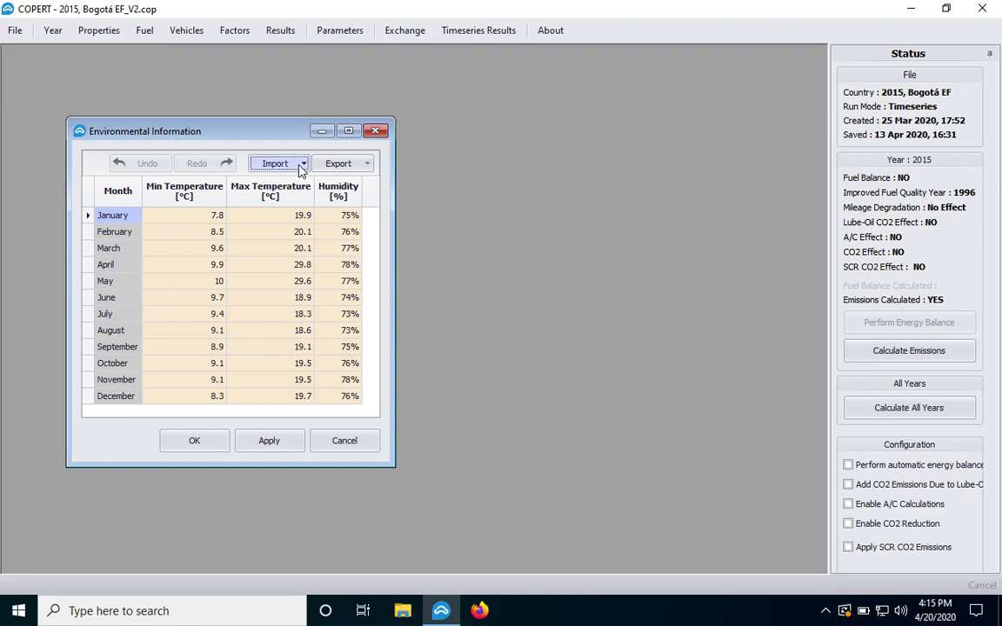
pyautogui.click(207, 445)
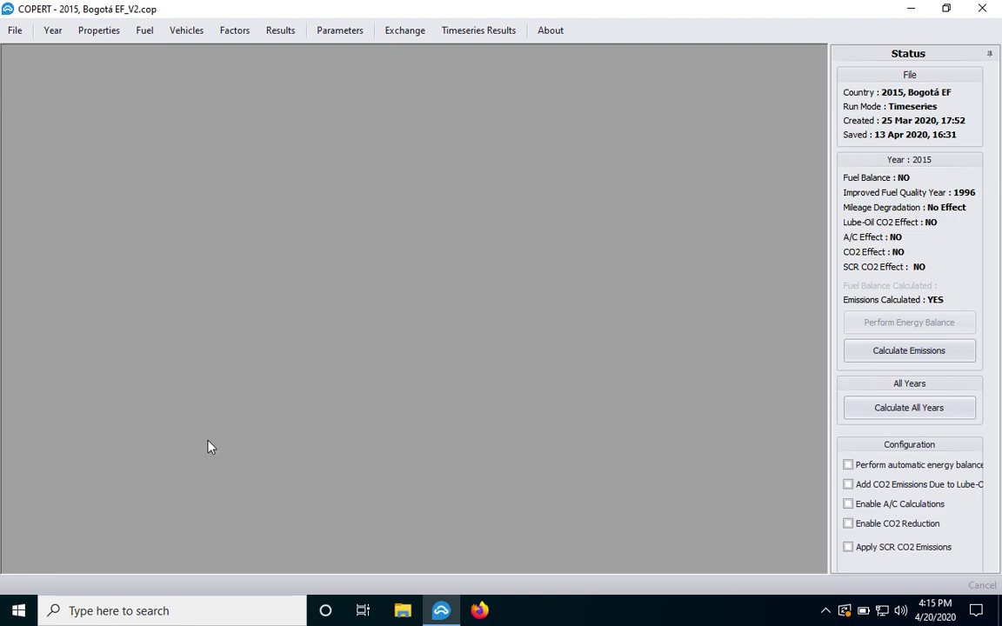
# Review the Fuel Specifications table, including energy content, ratios, density and content in species for each primary fuel.
pyautogui.click(145, 35)
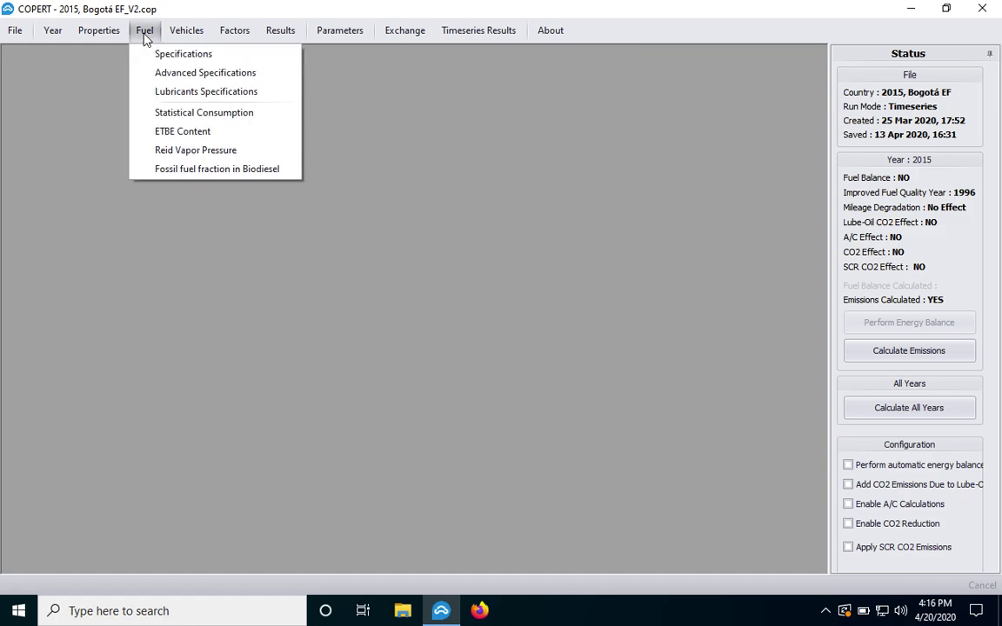
pyautogui.click(169, 54)
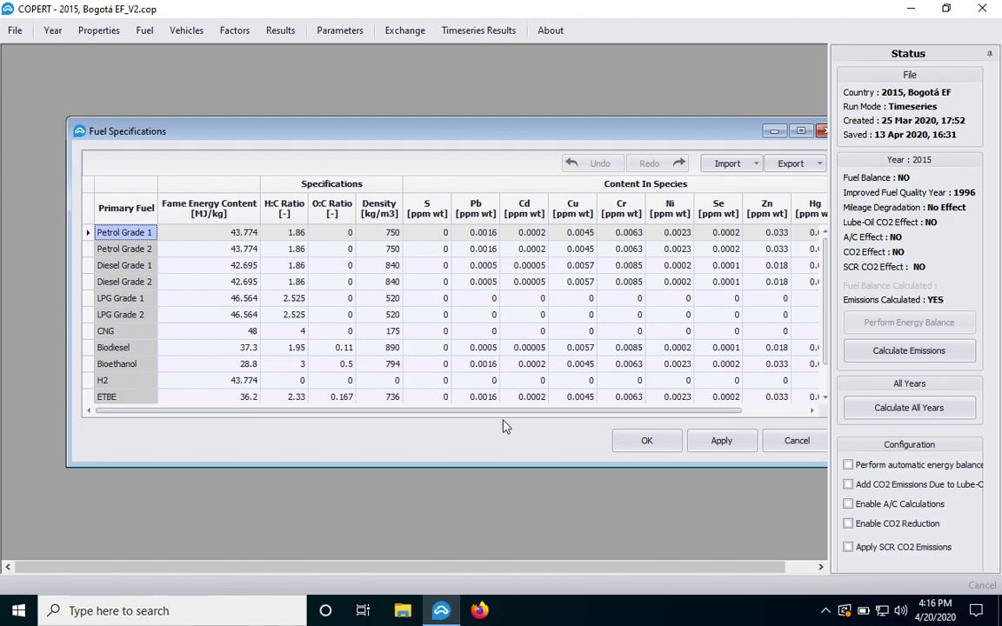
pyautogui.moveTo(502, 411); pyautogui.dragTo(387, 414)
pyautogui.click(644, 442)
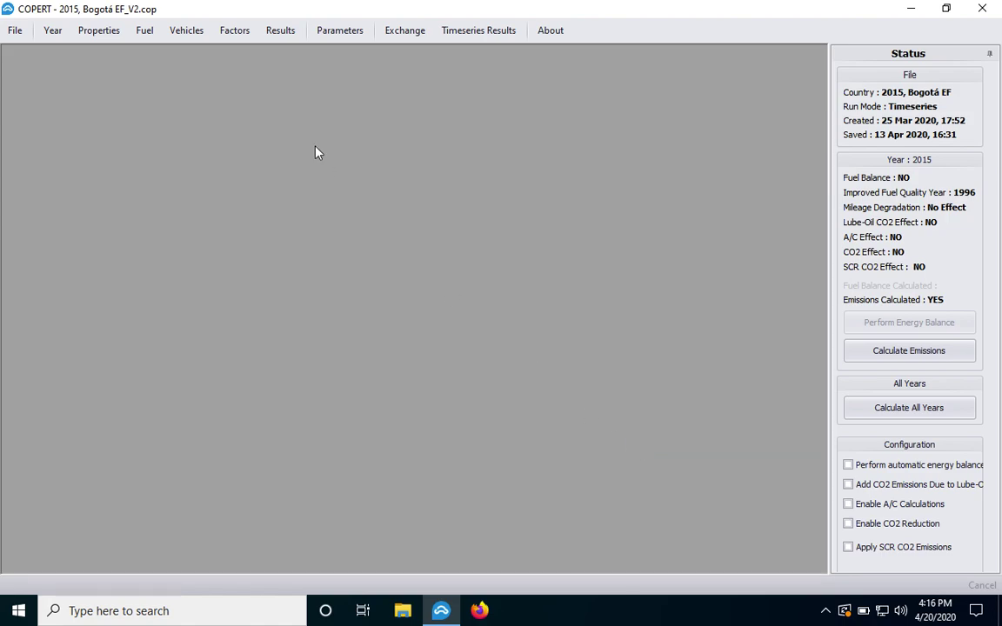
pyautogui.click(150, 35)
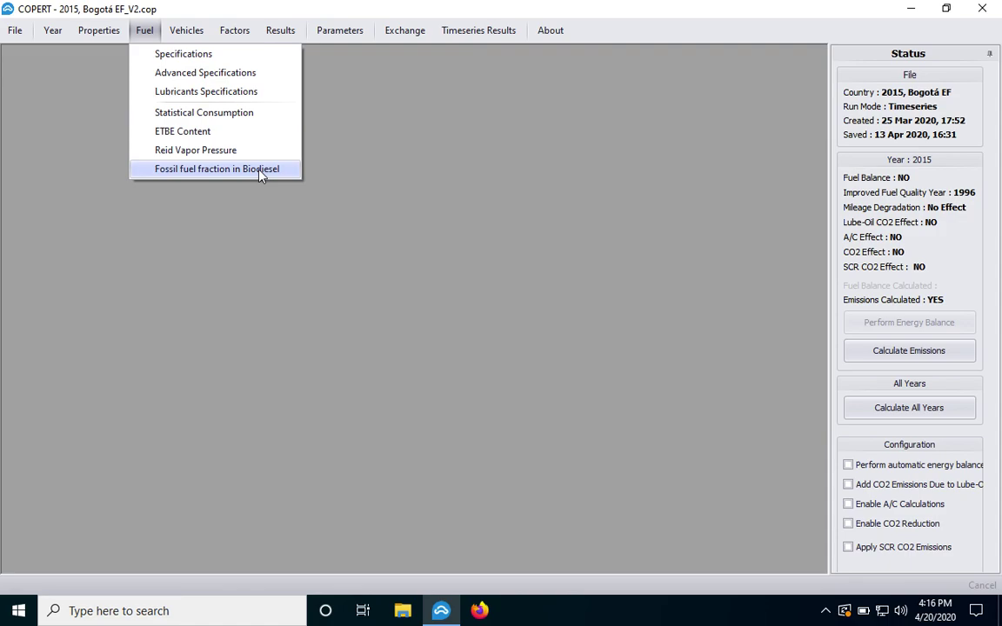
# Examine the A/C Usage parameters of the vehicle categories and close them without changes.
pyautogui.moveTo(201, 35)
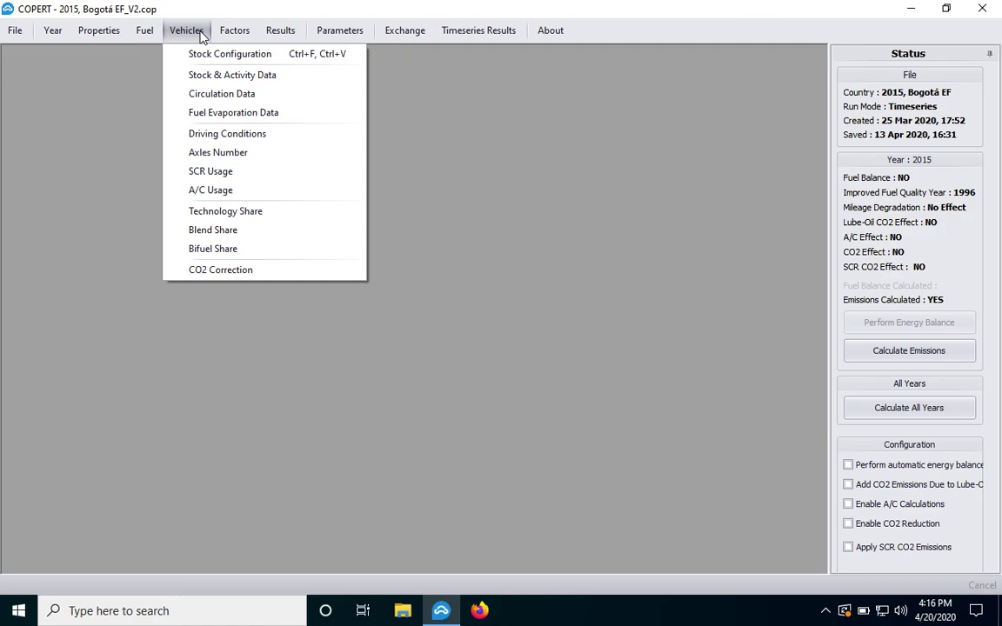
pyautogui.click(195, 32)
pyautogui.click(195, 32)
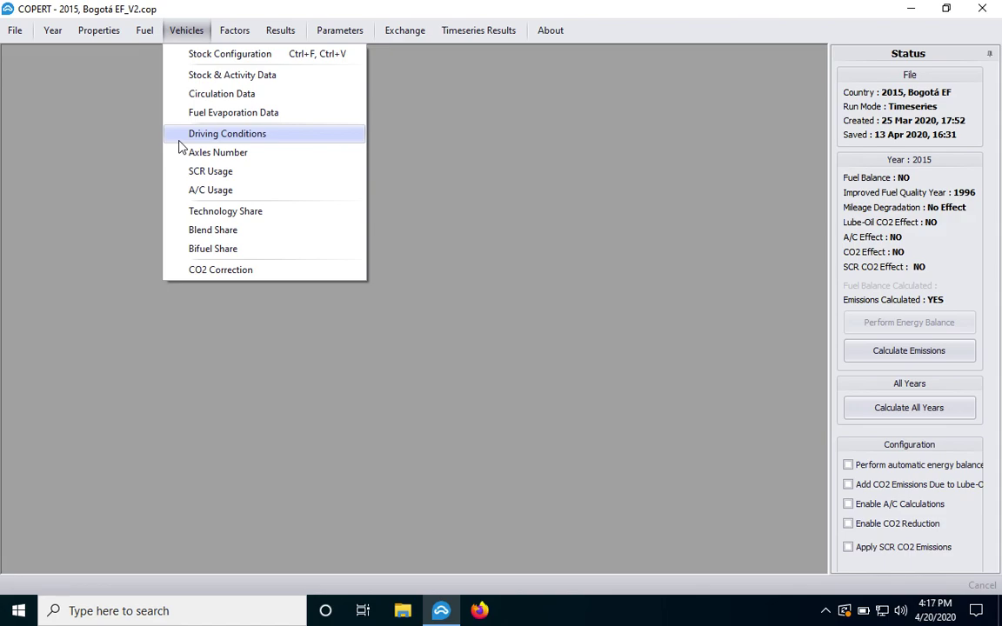
pyautogui.click(215, 190)
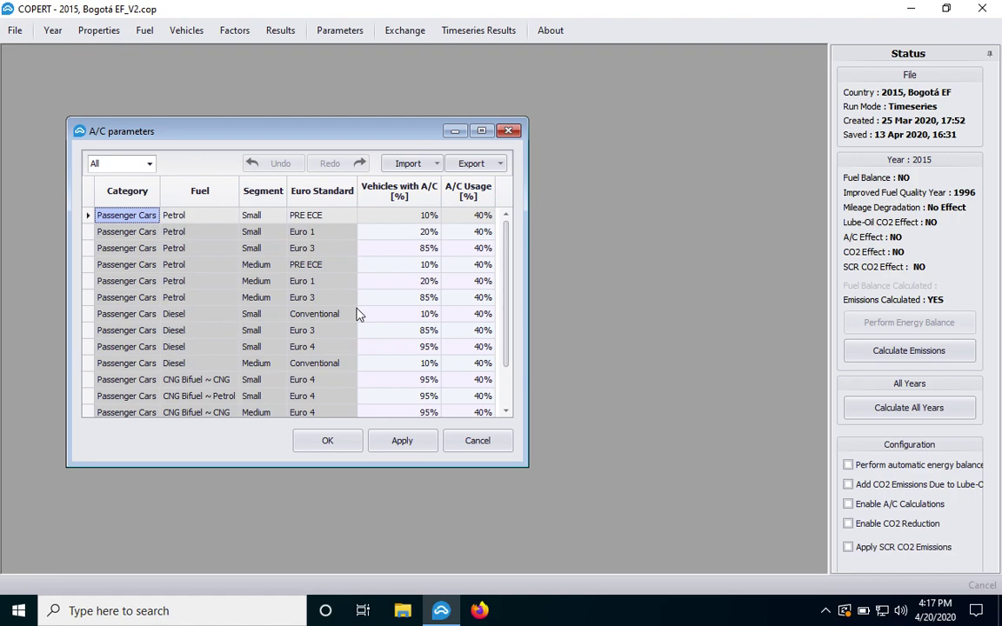
pyautogui.click(509, 132)
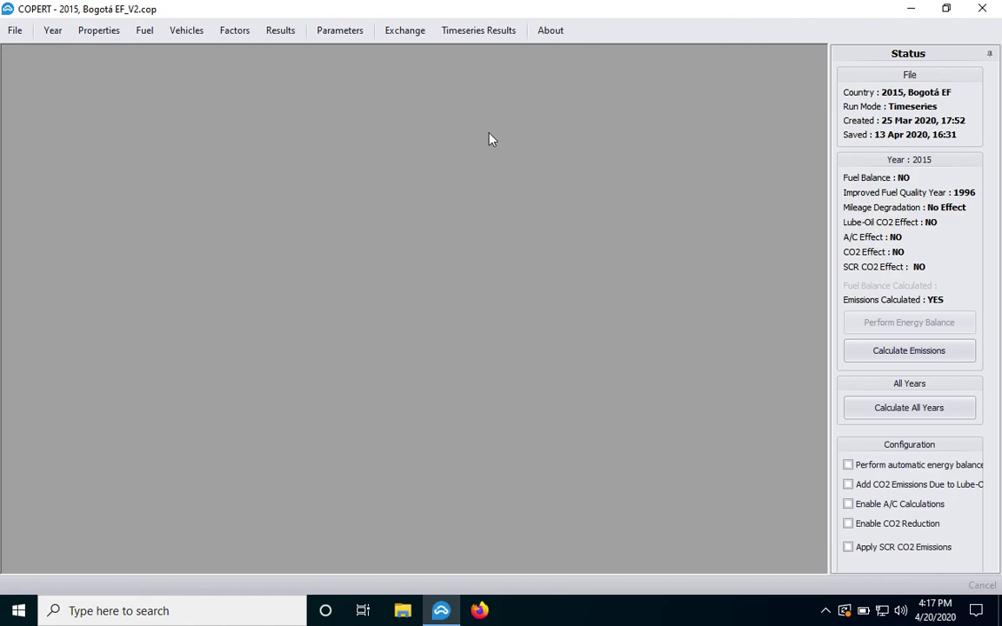
# Filter the Stock Configuration to Passenger Cars and examine which petrol segments and Euro standards are included.
pyautogui.click(195, 35)
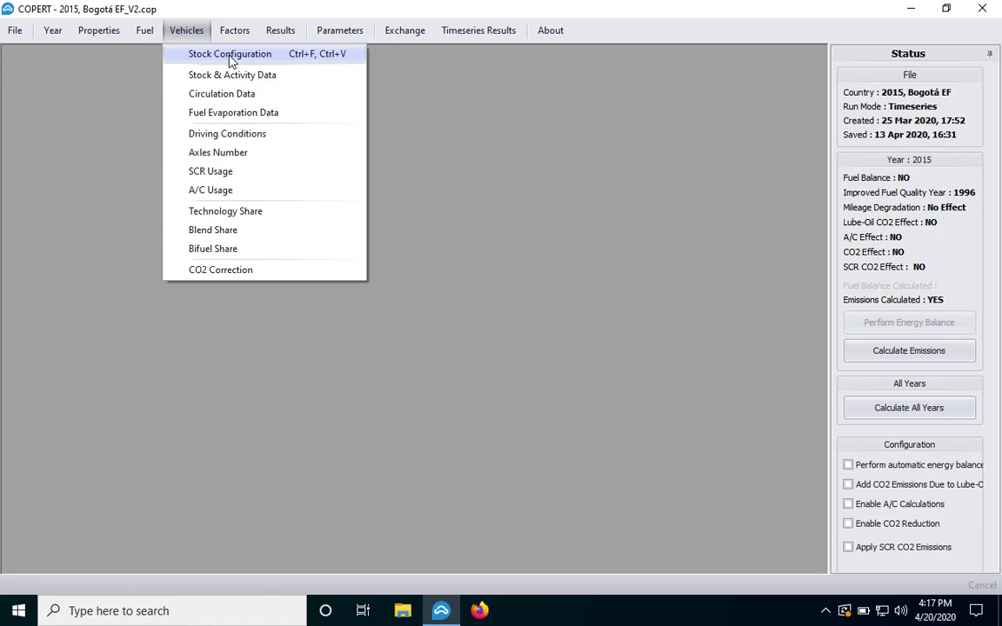
pyautogui.click(231, 55)
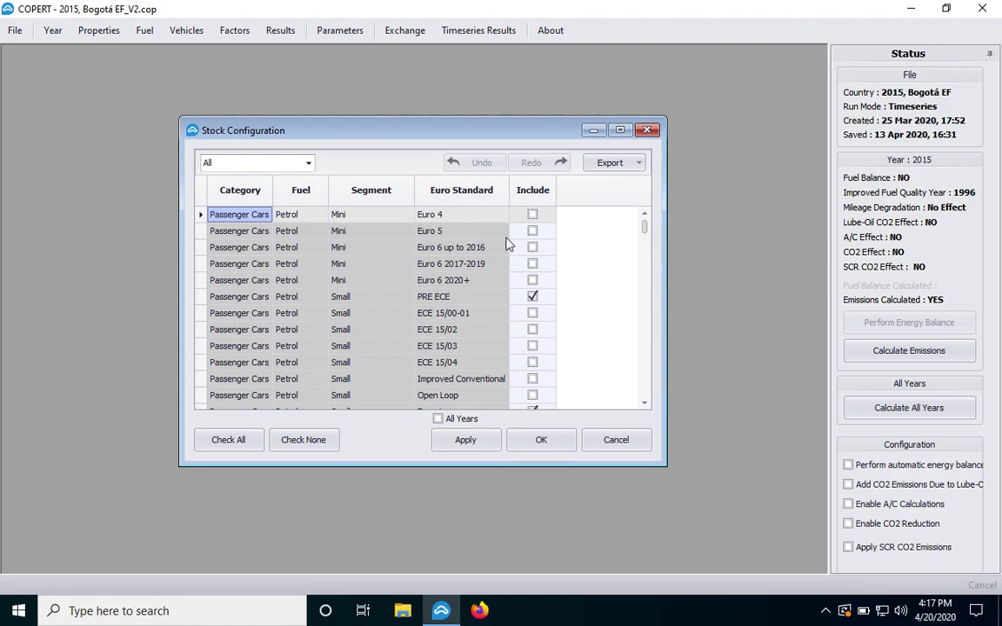
pyautogui.click(308, 163)
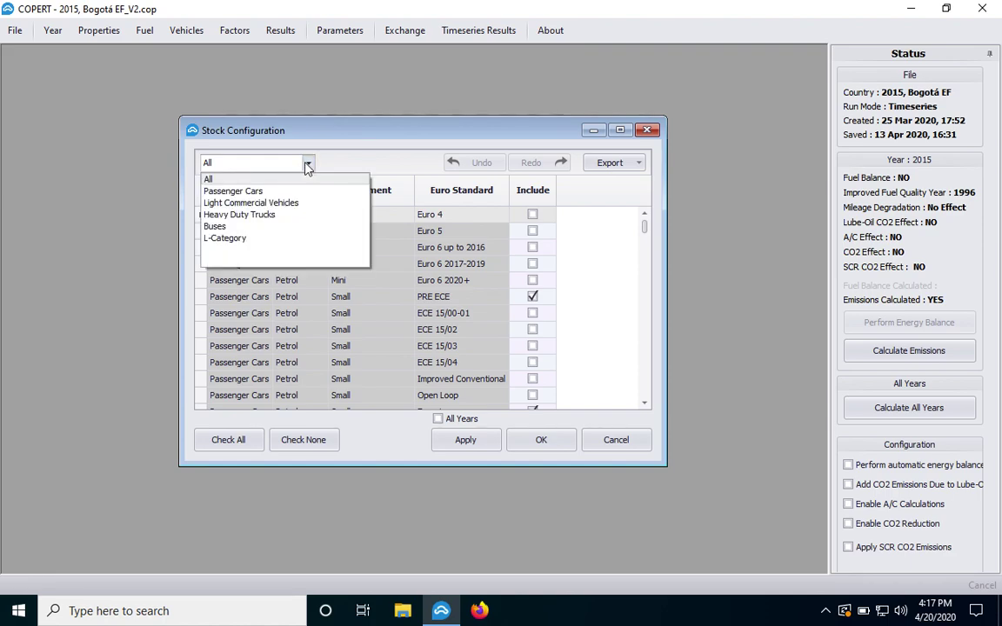
pyautogui.click(262, 192)
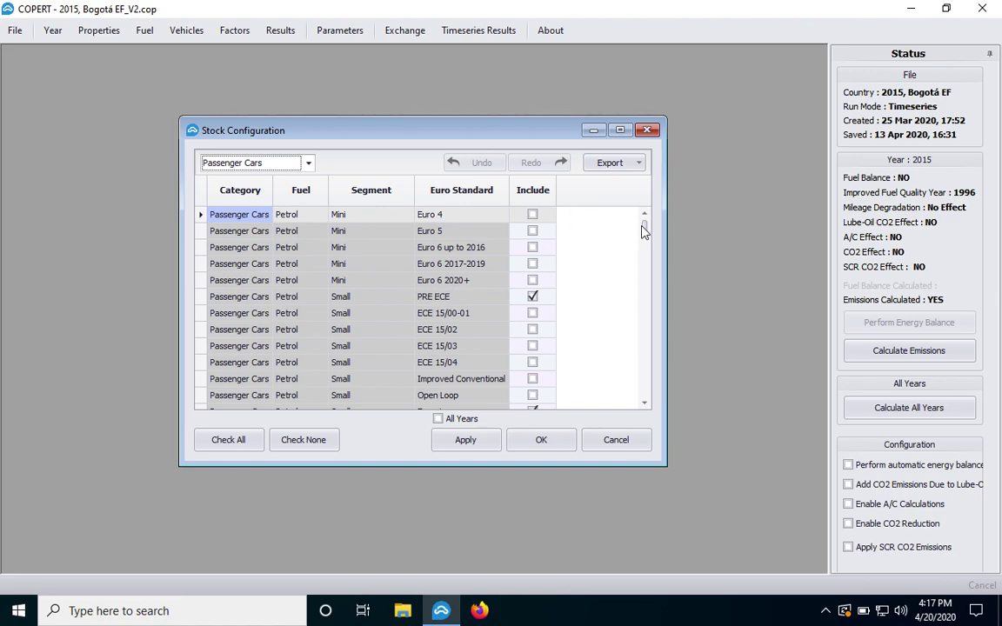
pyautogui.moveTo(645, 234); pyautogui.dragTo(645, 246)
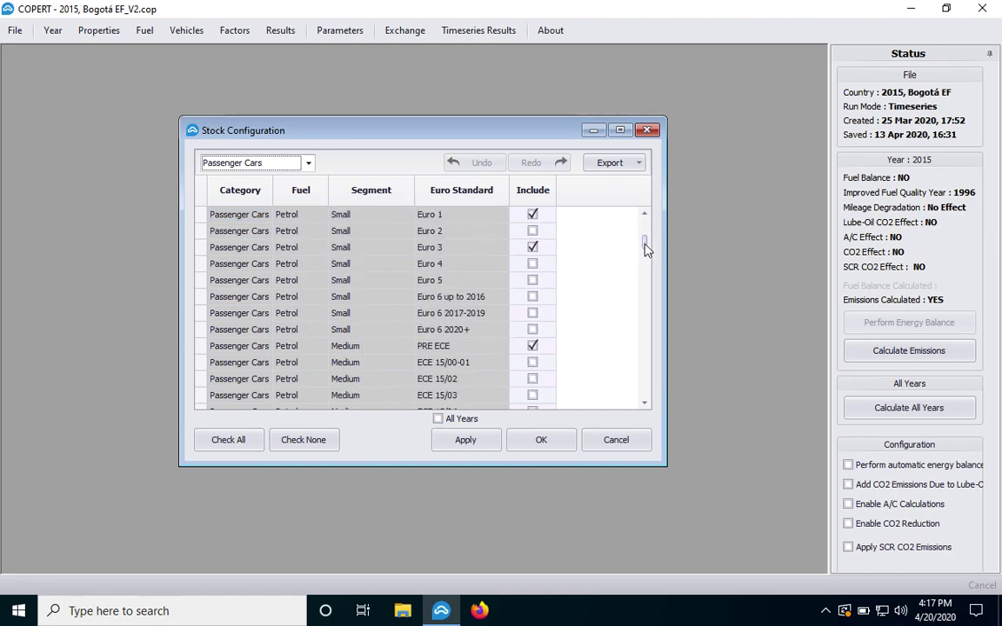
pyautogui.moveTo(645, 248); pyautogui.dragTo(645, 267)
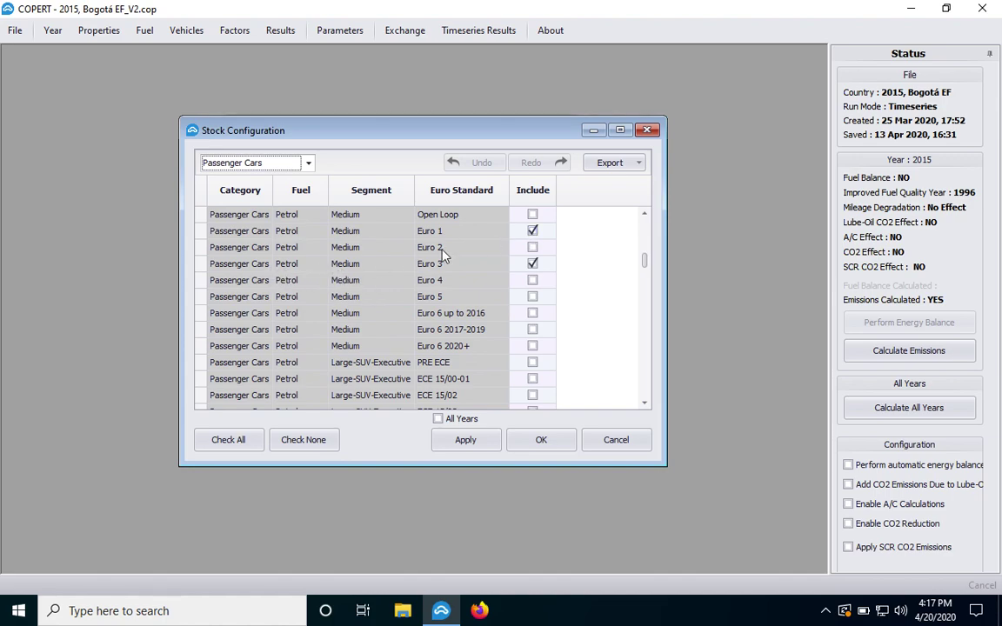
# Filter the Stock Configuration to Buses, examine the included Euro standards and close the configuration.
pyautogui.click(308, 163)
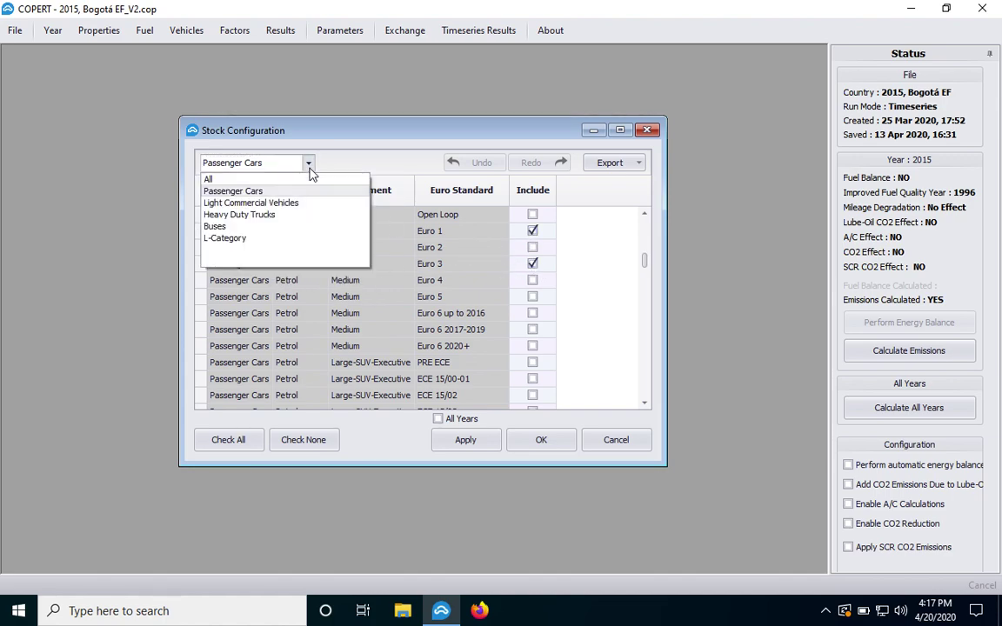
pyautogui.click(228, 226)
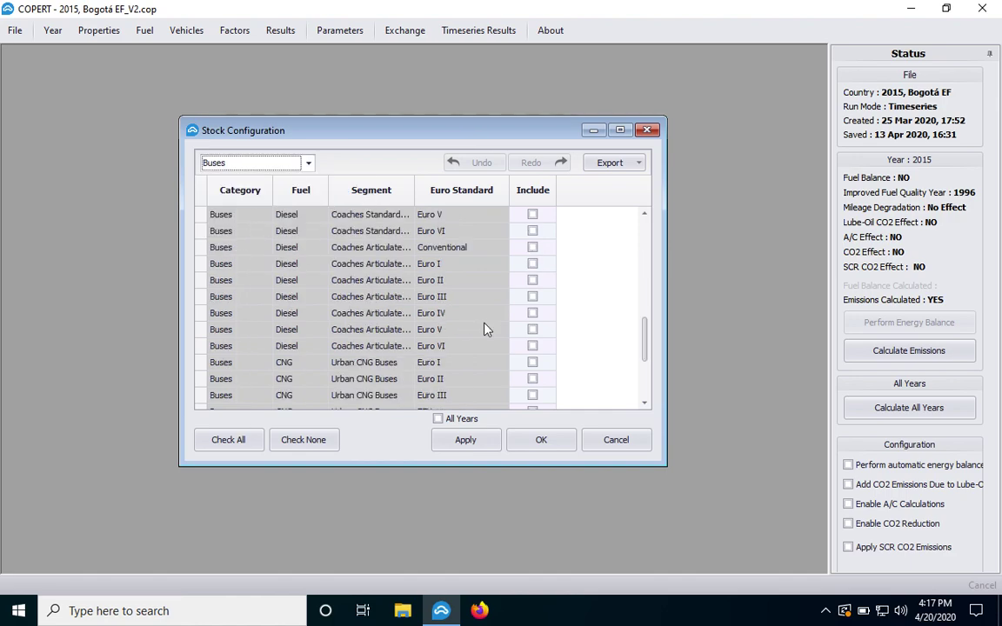
pyautogui.scroll(7, 486, 329)
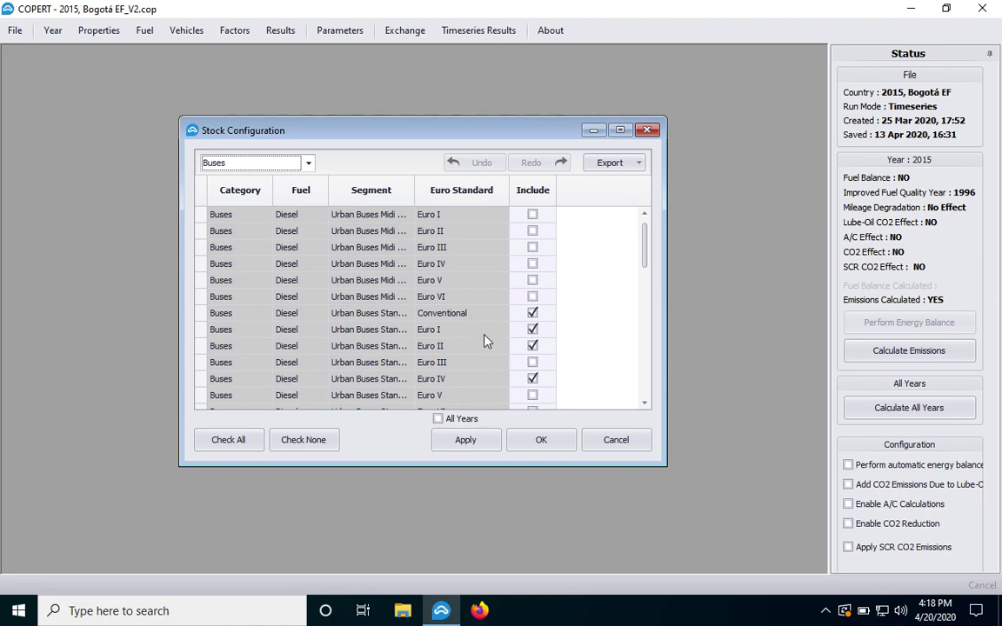
pyautogui.click(541, 441)
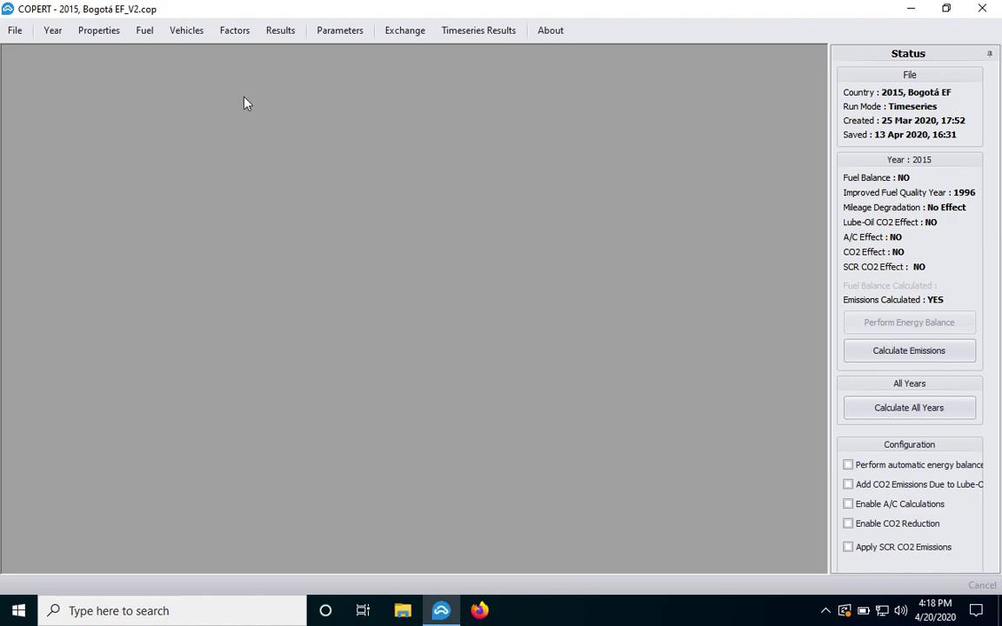
# Review the Stock & Activity Data of all vehicle categories down to the four-stroke motorcycles under 250 cm³.
pyautogui.click(185, 33)
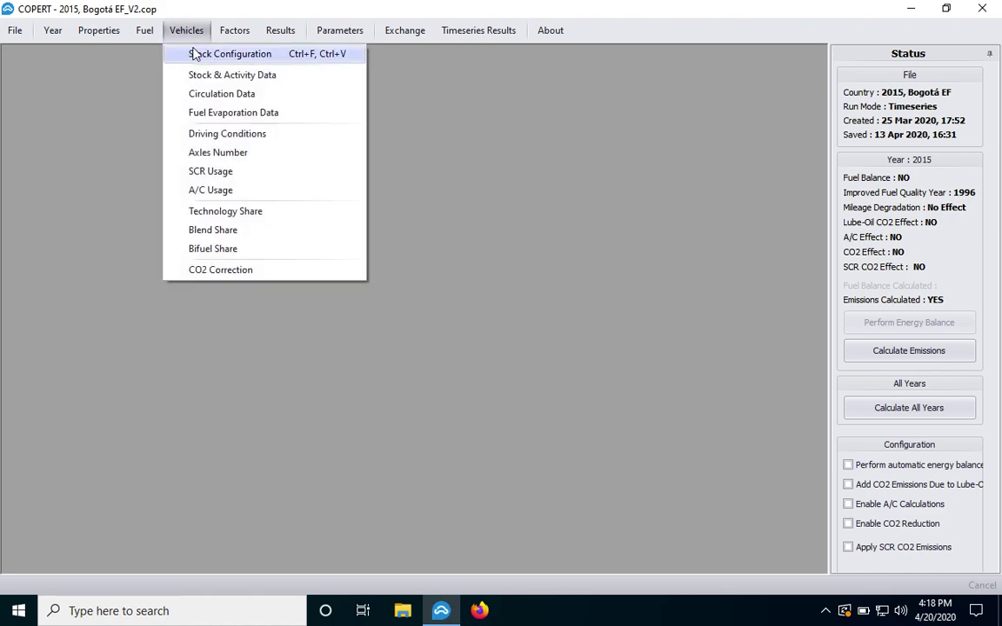
pyautogui.click(209, 78)
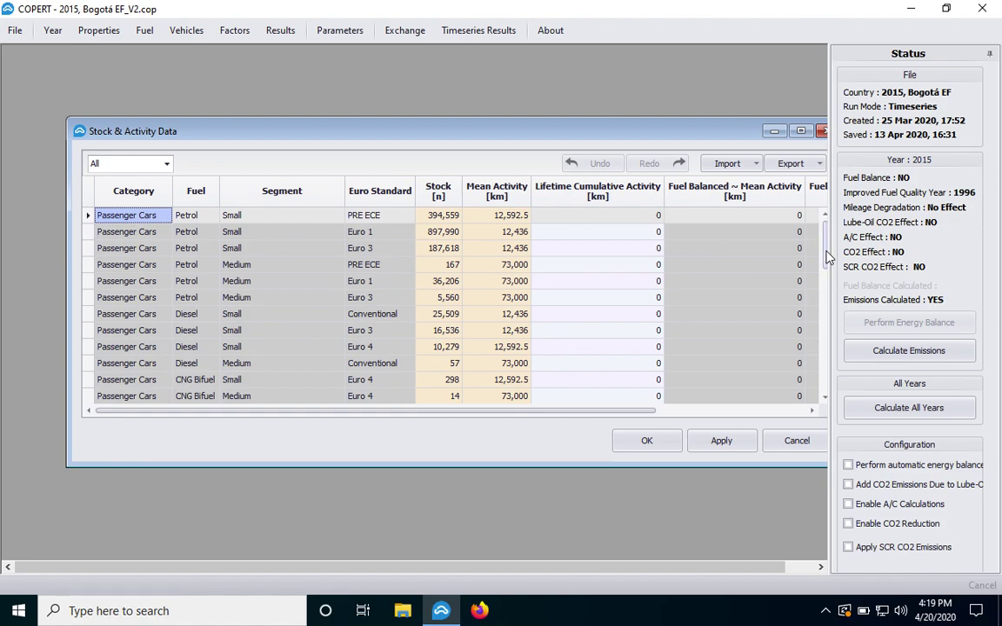
pyautogui.moveTo(828, 258); pyautogui.dragTo(810, 383)
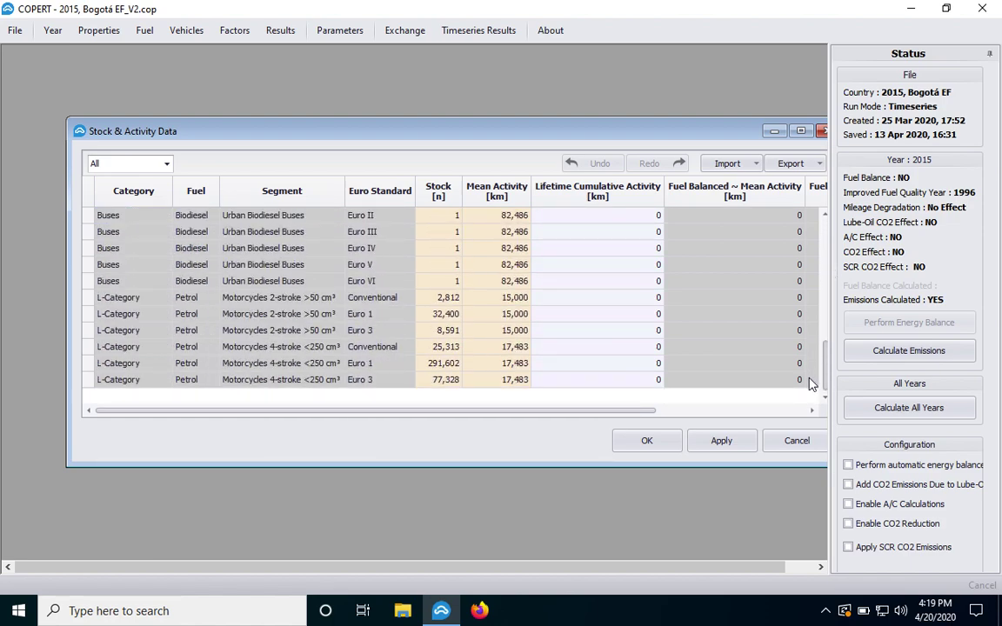
pyautogui.click(261, 346)
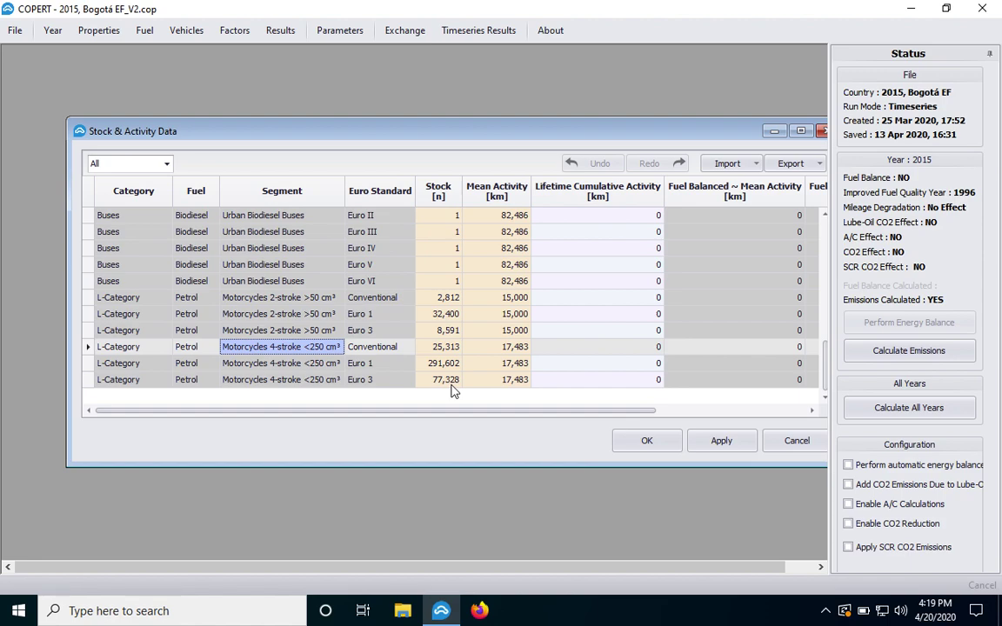
pyautogui.click(646, 444)
# Review the Circulation Data of all vehicle categories, comparing the urban peak shares and speeds from passenger cars down to motorcycles.
pyautogui.click(186, 32)
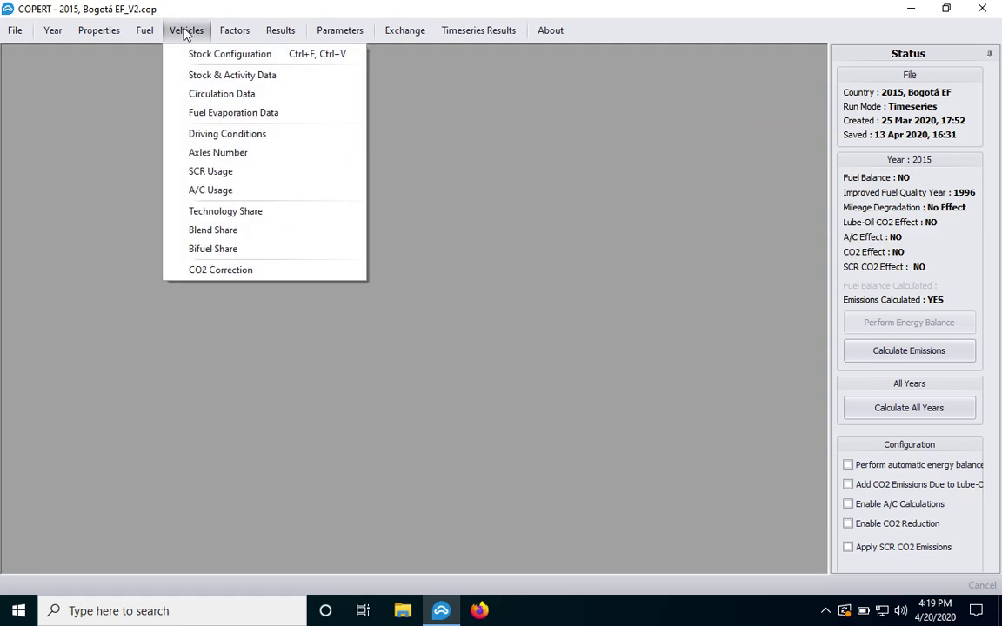
pyautogui.click(210, 94)
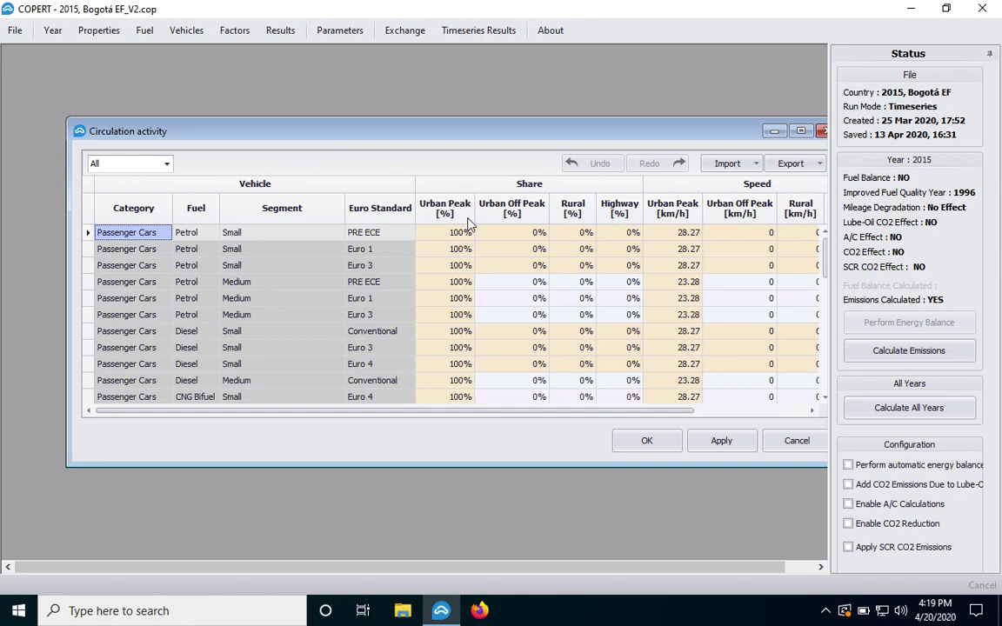
pyautogui.click(687, 250)
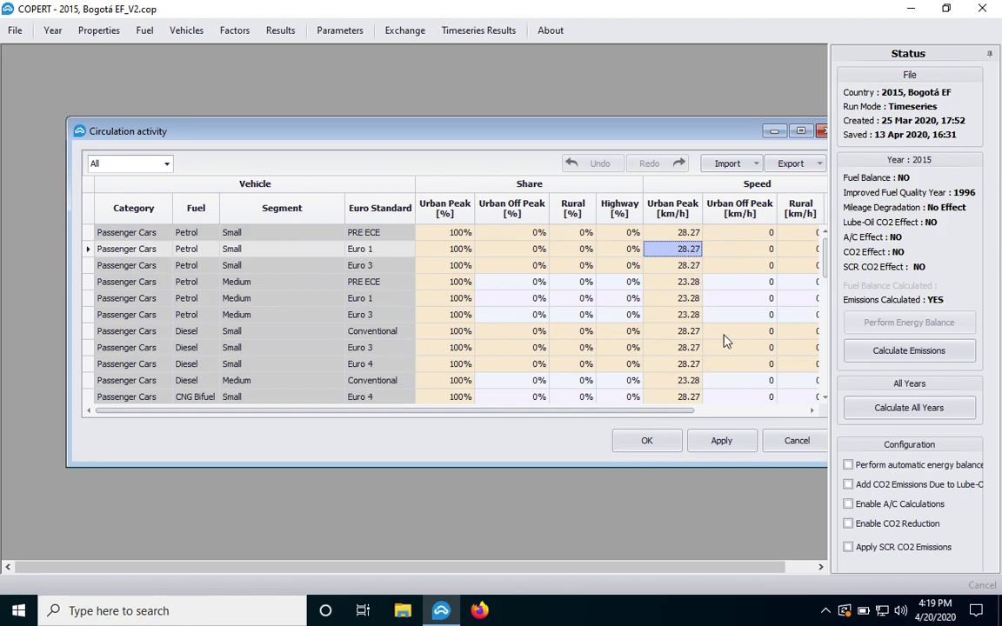
pyautogui.click(824, 399)
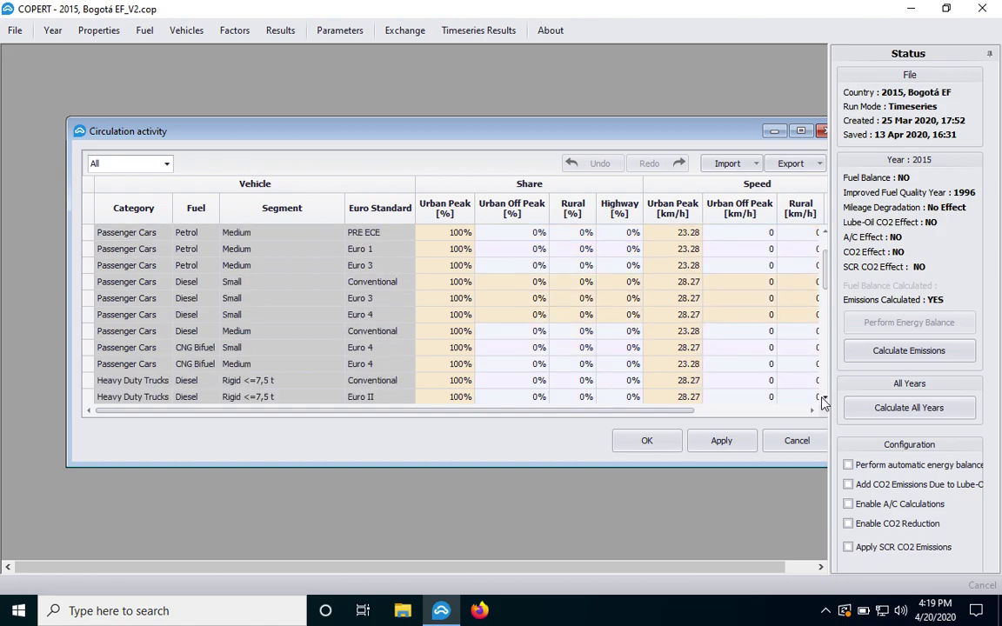
pyautogui.scroll(-3, 824, 400)
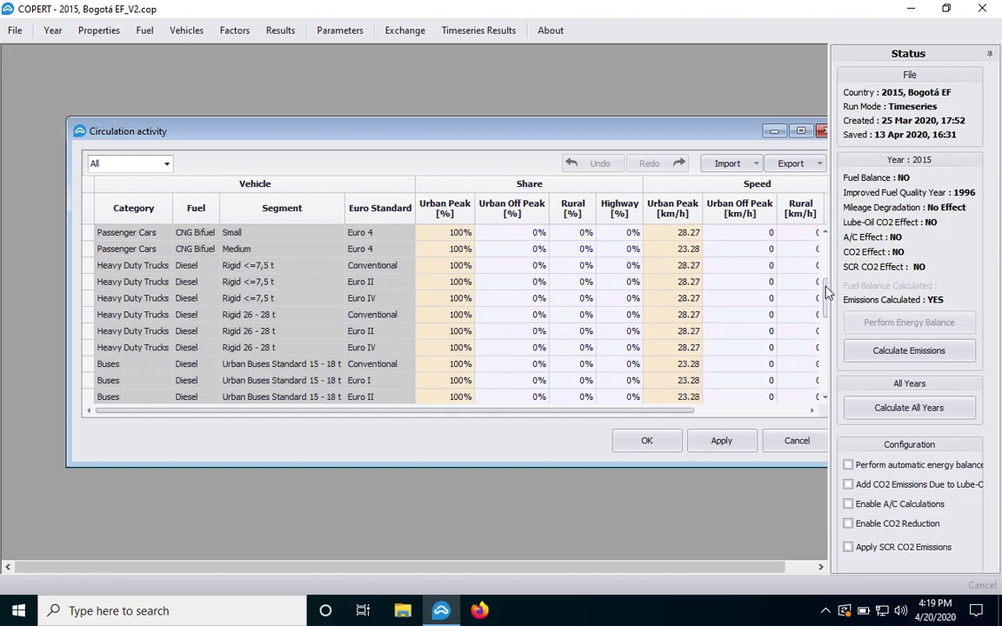
pyautogui.moveTo(827, 292); pyautogui.dragTo(826, 398)
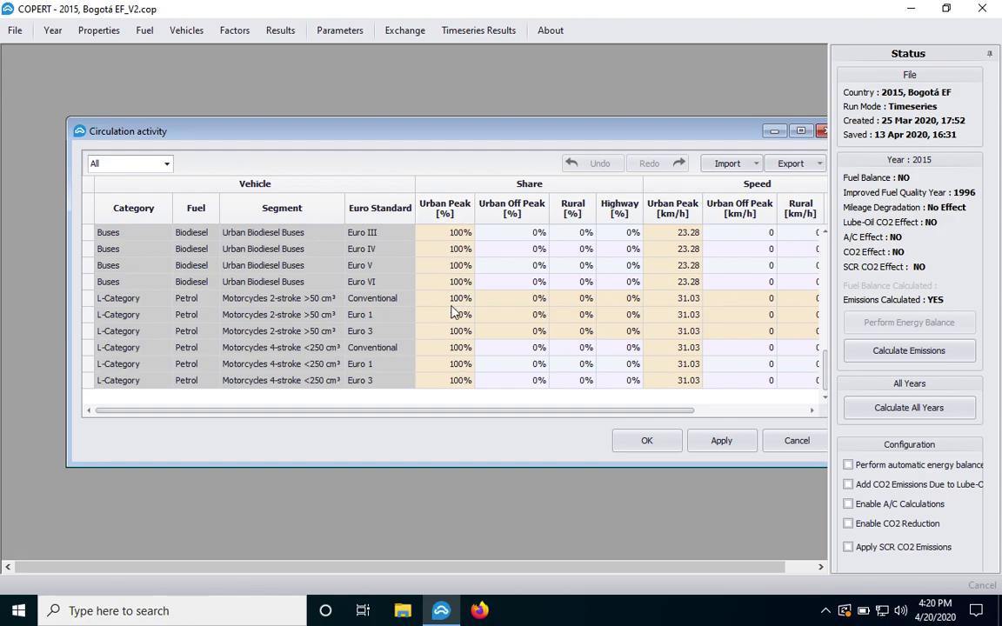
pyautogui.moveTo(825, 357); pyautogui.dragTo(819, 225)
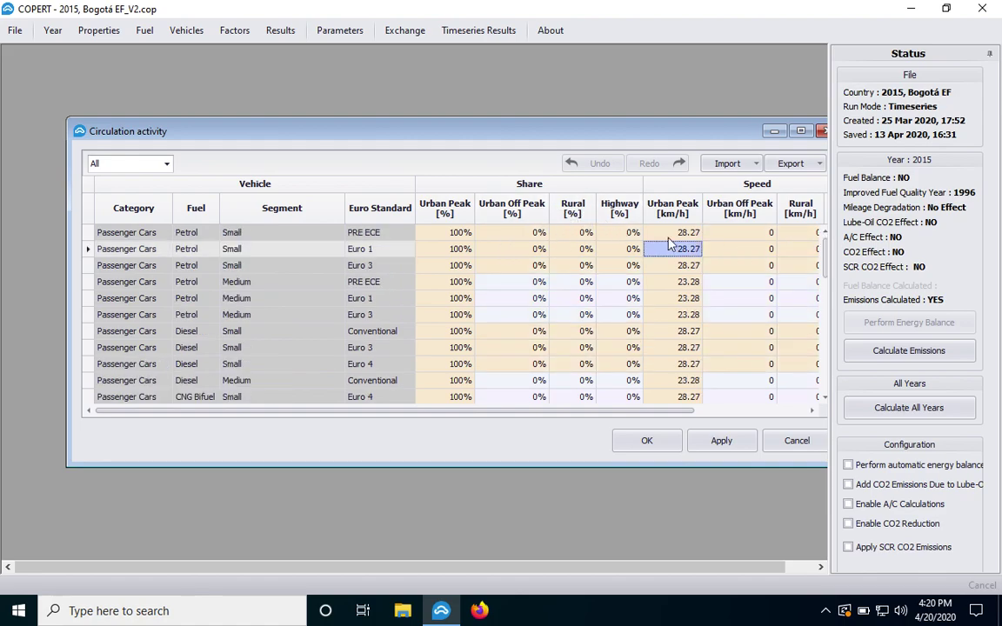
# Try an Urban Off Peak share of 20% for the small petrol PRE ECE passenger cars and restore it to 0%.
pyautogui.click(543, 234)
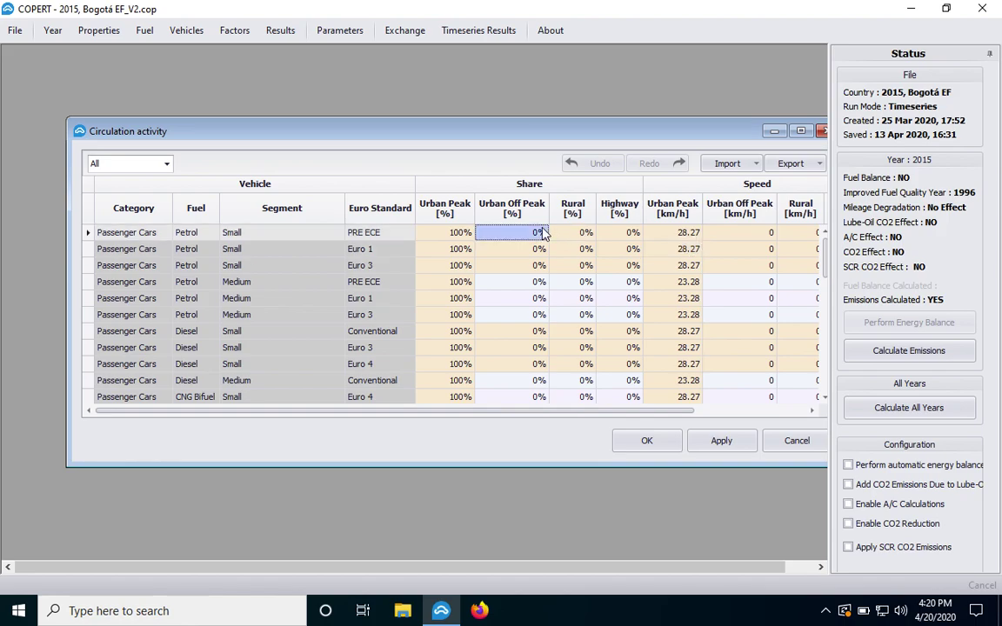
pyautogui.click(539, 231)
pyautogui.write('20.')
pyautogui.click(525, 252)
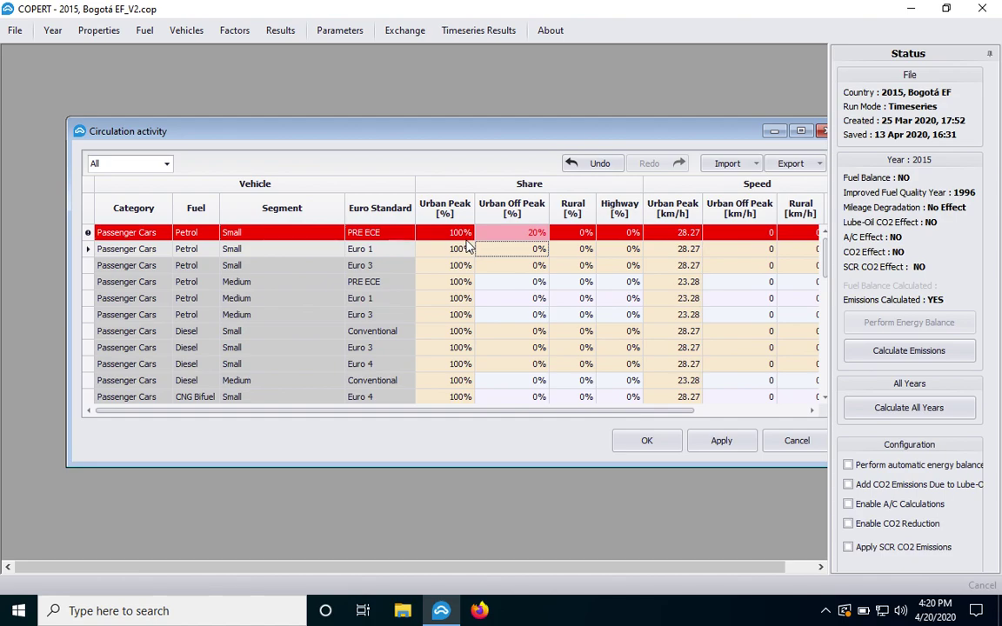
pyautogui.click(537, 236)
pyautogui.write('0')
pyautogui.press('Return')
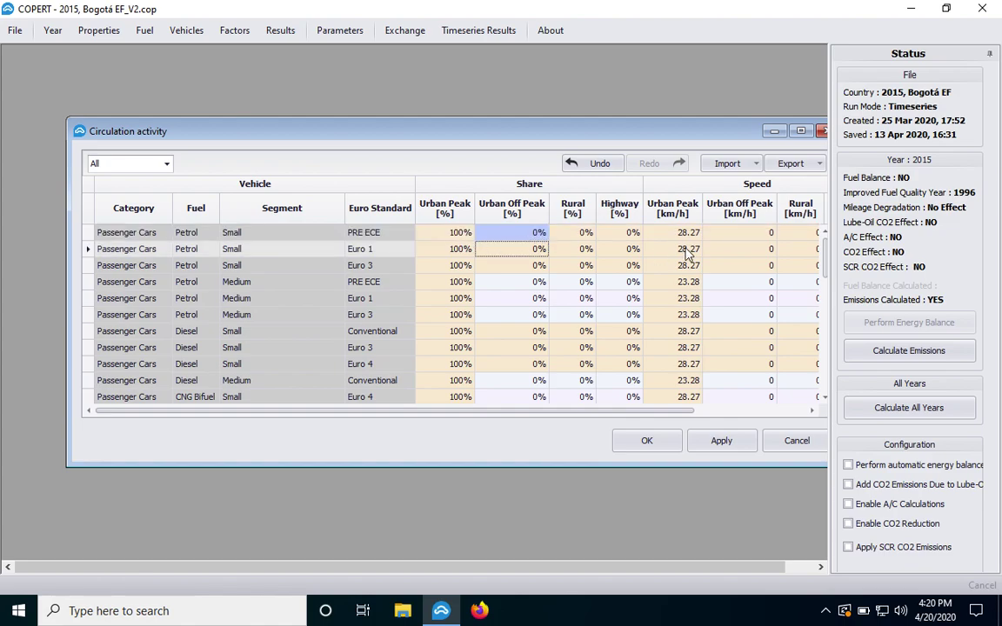
# Accept the circulation activity data and calculate the emissions for 2015.
pyautogui.click(648, 441)
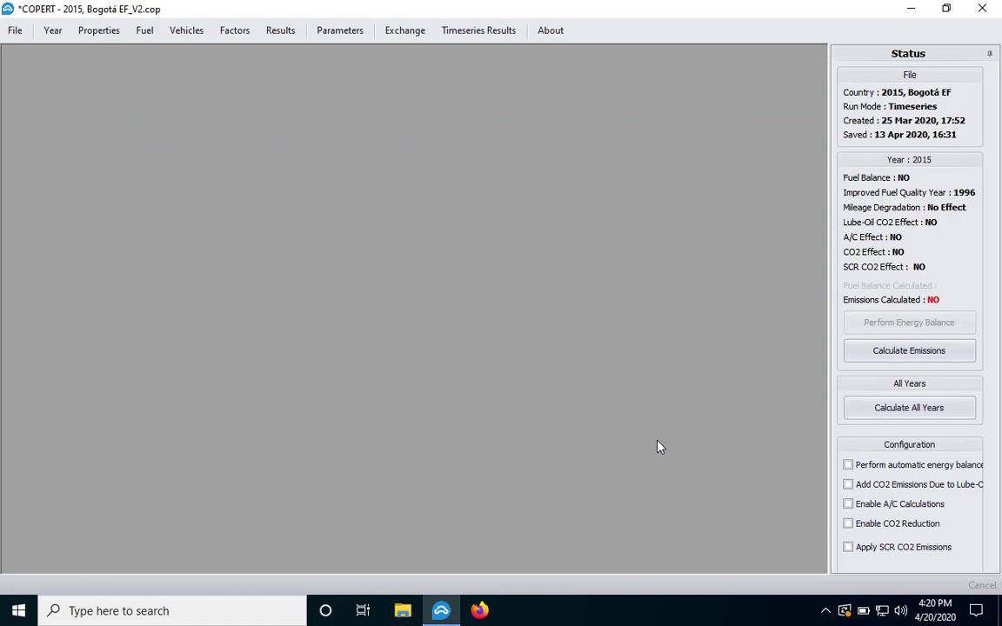
pyautogui.click(903, 355)
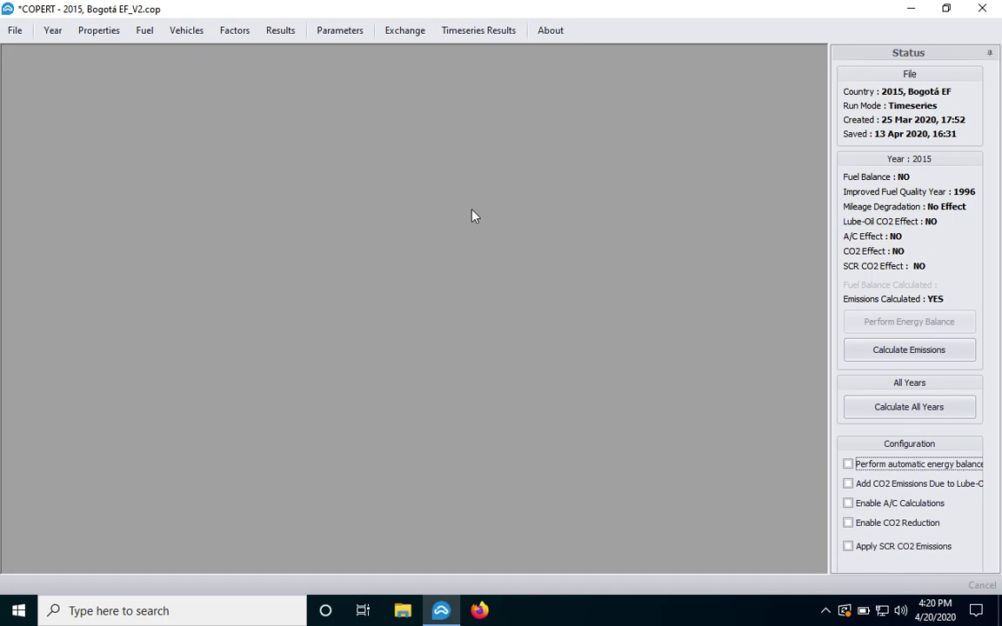
# Open the hot emission factors for all vehicle categories and filter them to the PM Exhaust pollutant.
pyautogui.click(240, 42)
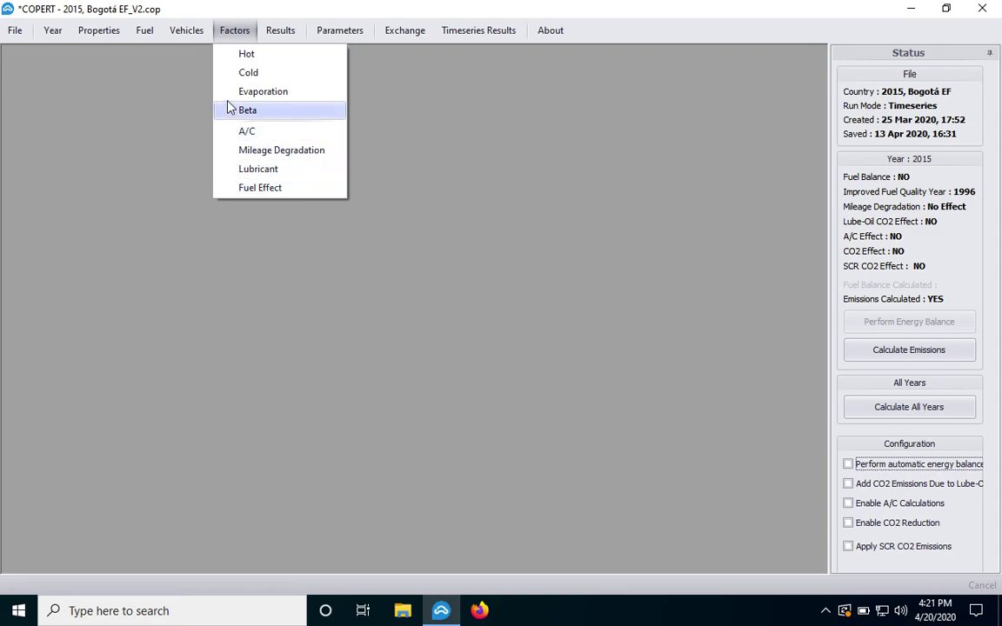
pyautogui.click(248, 57)
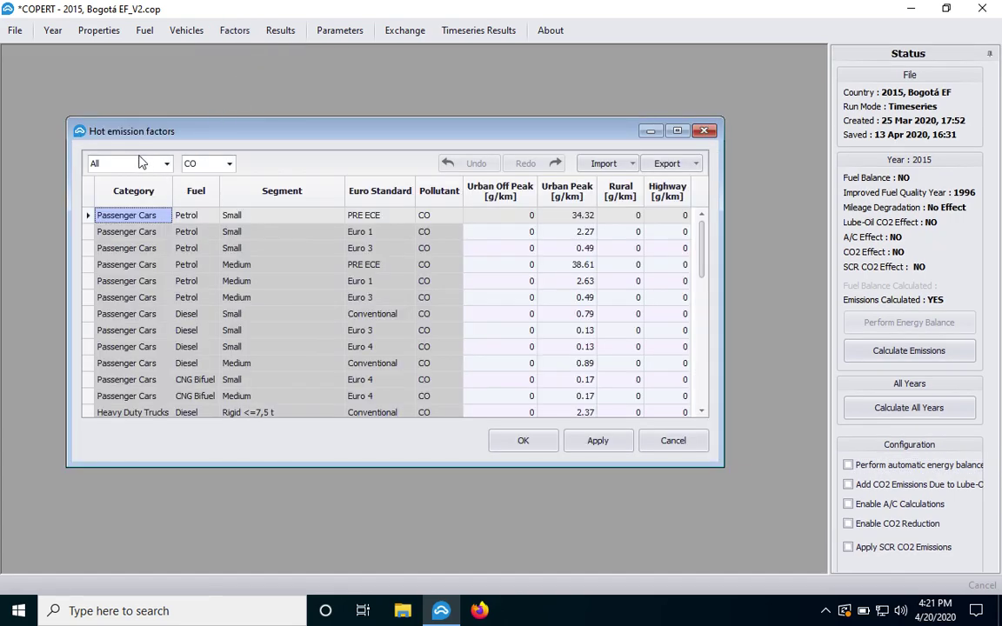
pyautogui.click(167, 164)
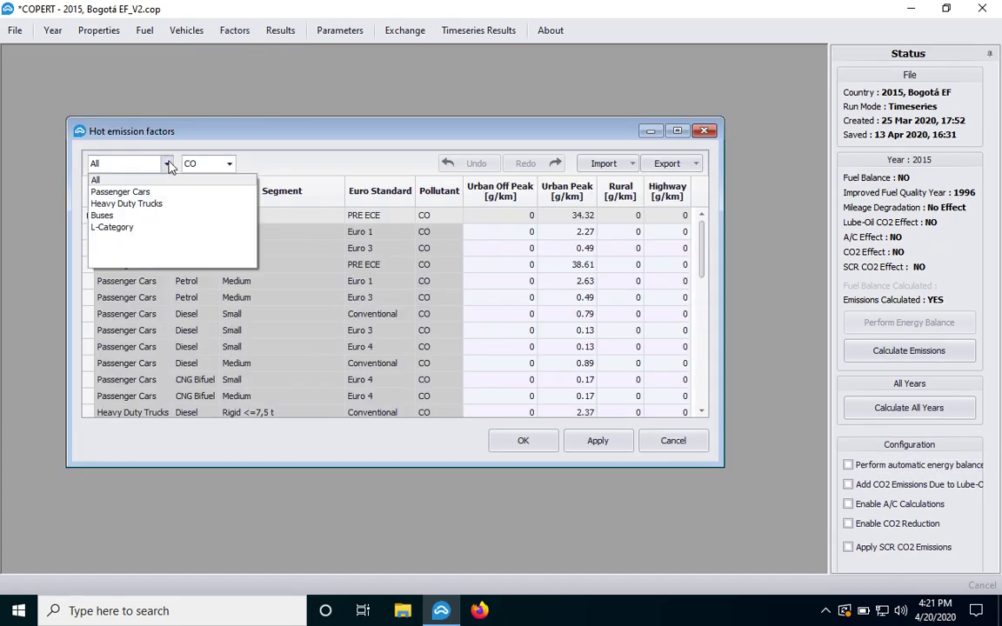
pyautogui.click(168, 164)
pyautogui.click(229, 165)
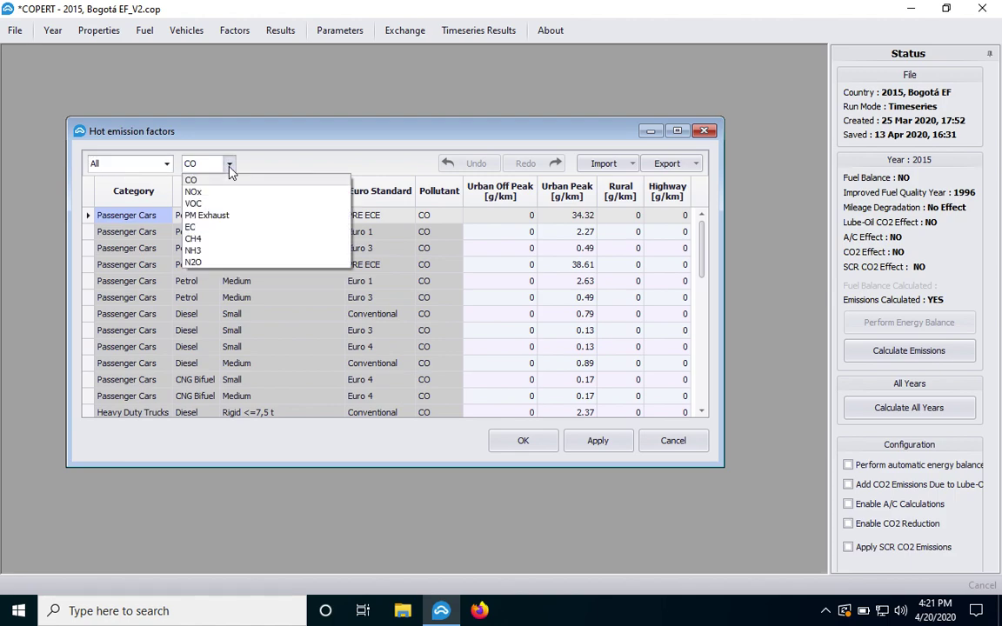
pyautogui.click(214, 216)
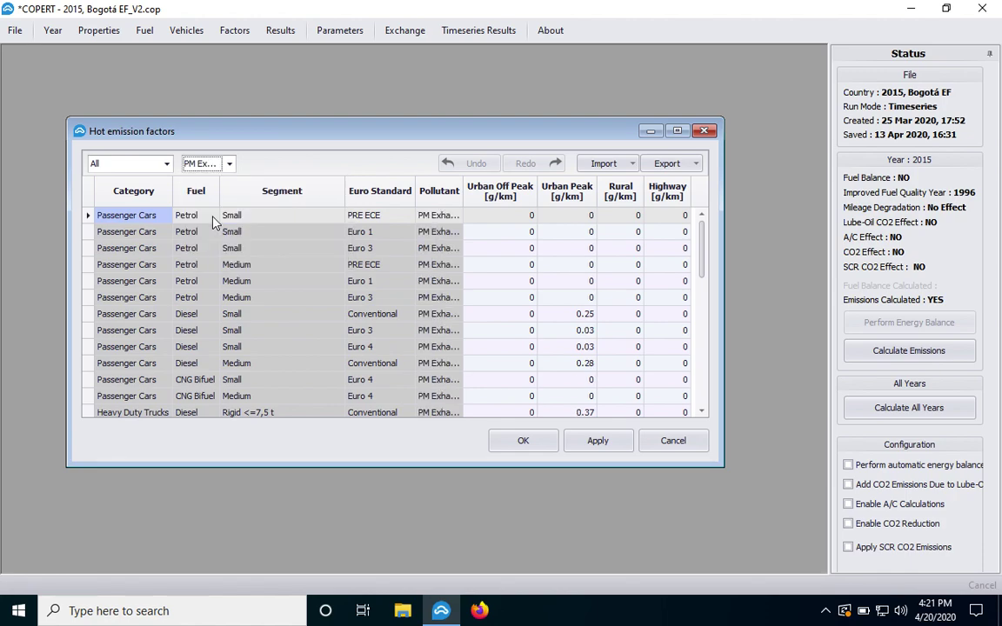
# Inspect the unrounded Urban Peak PM Exhaust factor of small petrol PRE ECE cars and review the factors down to the motorcycles.
pyautogui.click(570, 217)
pyautogui.click(570, 219)
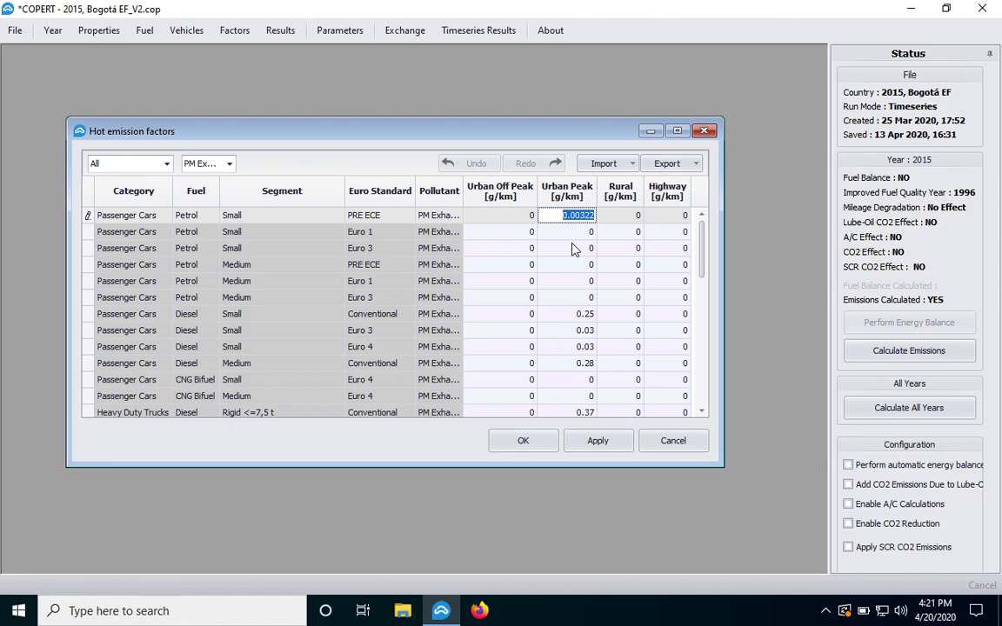
pyautogui.write('0')
pyautogui.click(573, 250)
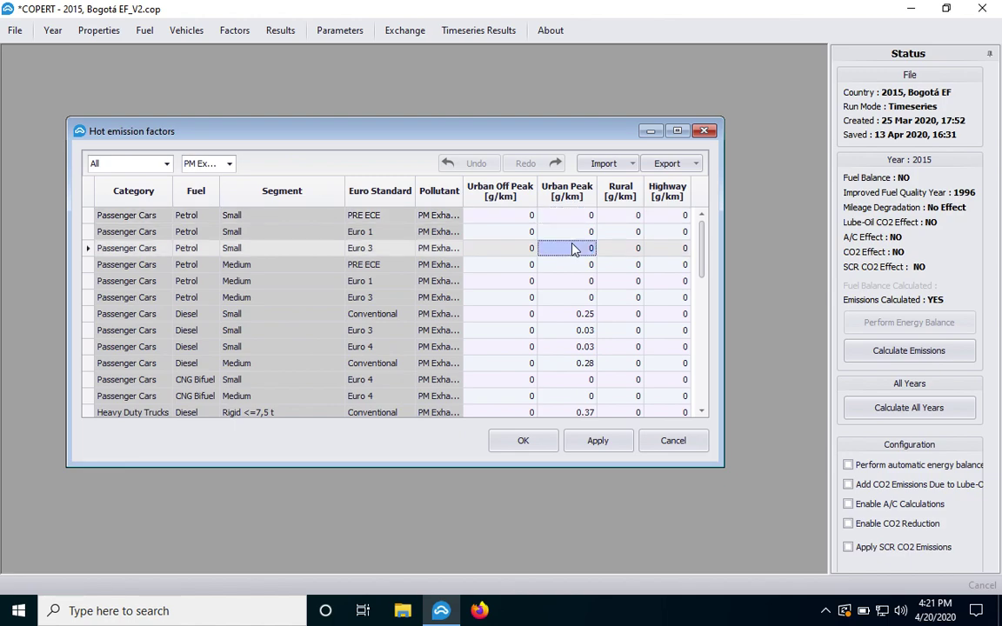
pyautogui.click(696, 163)
pyautogui.click(696, 164)
pyautogui.moveTo(705, 260); pyautogui.dragTo(706, 413)
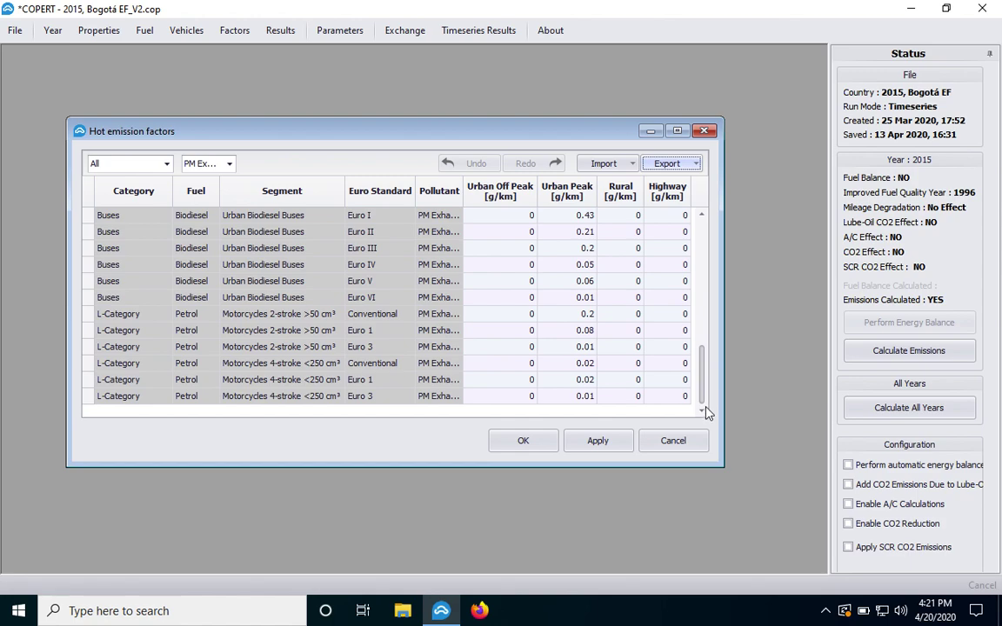
# Open the total emissions for 2015 and filter the results to the PM 2.5 pollutant.
pyautogui.click(276, 33)
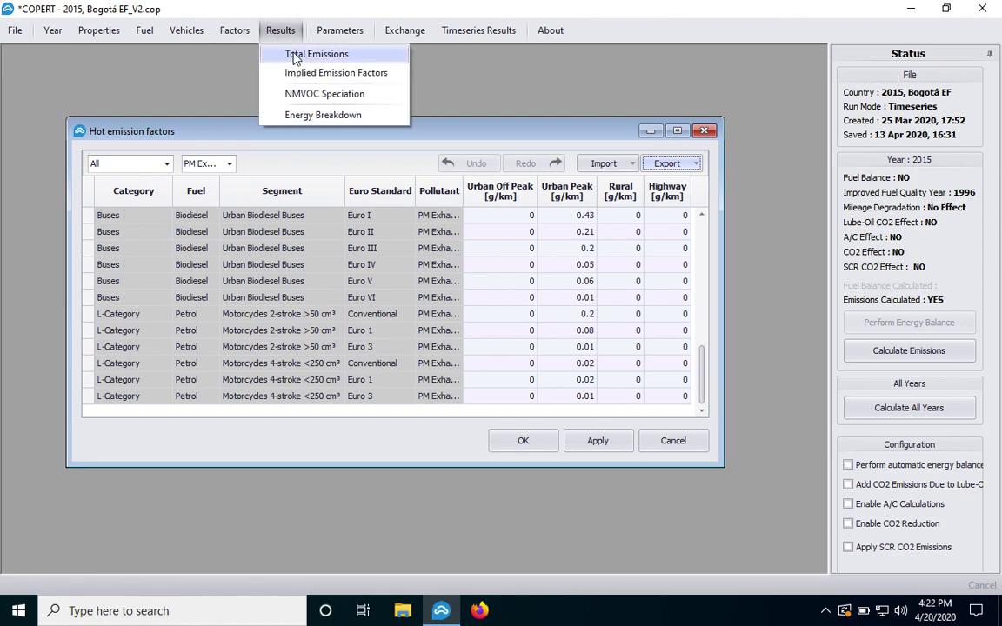
pyautogui.click(294, 55)
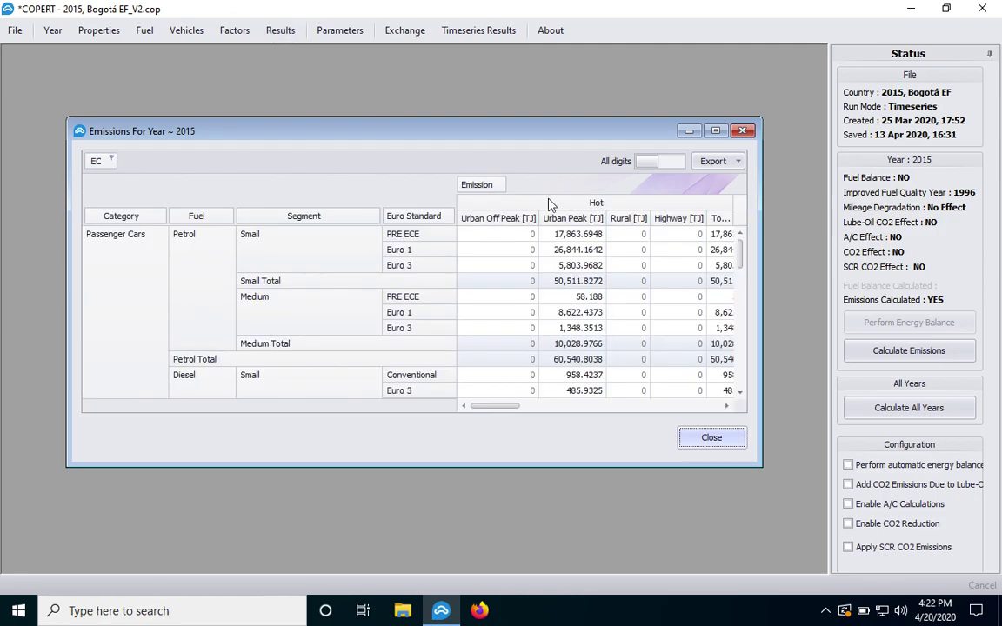
pyautogui.click(110, 165)
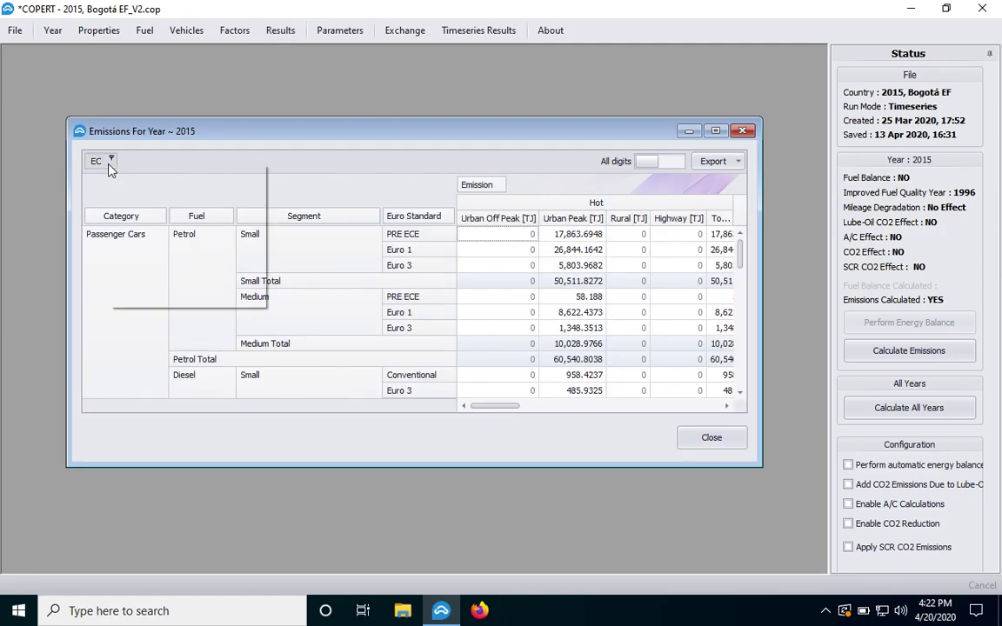
pyautogui.moveTo(258, 210); pyautogui.dragTo(259, 247)
pyautogui.click(135, 271)
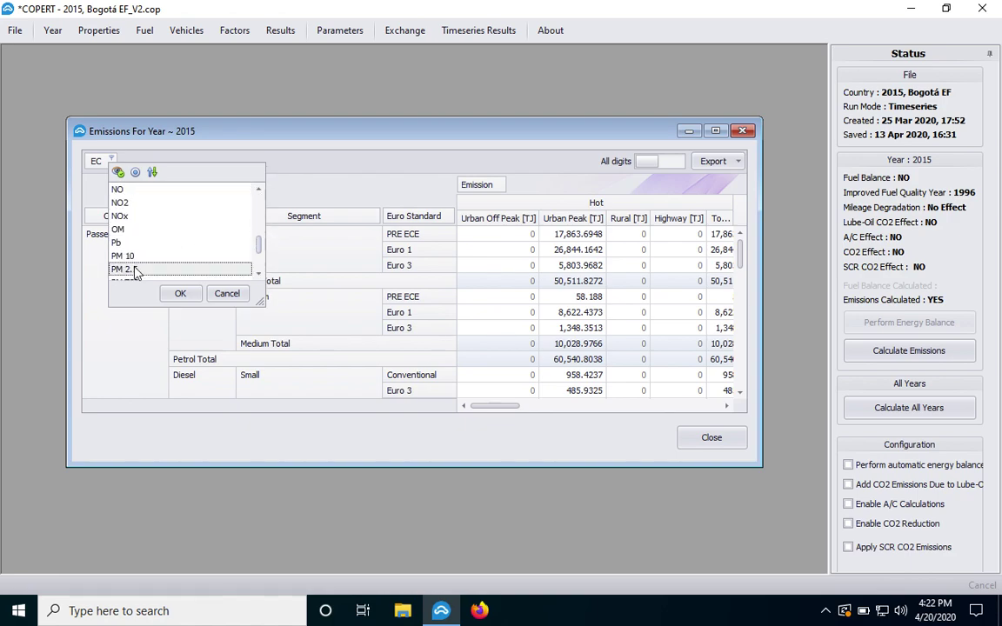
pyautogui.click(180, 294)
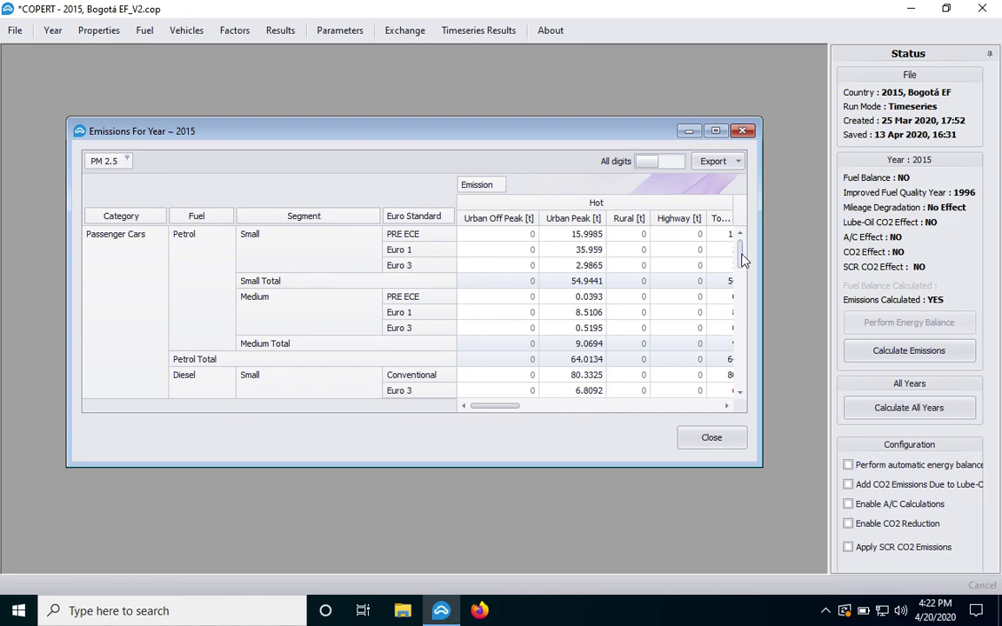
# Review the PM 2.5 emissions of passenger cars and heavy duty trucks, check the export formats, and close the results and hot emission factors.
pyautogui.scroll(-1, 742, 261)
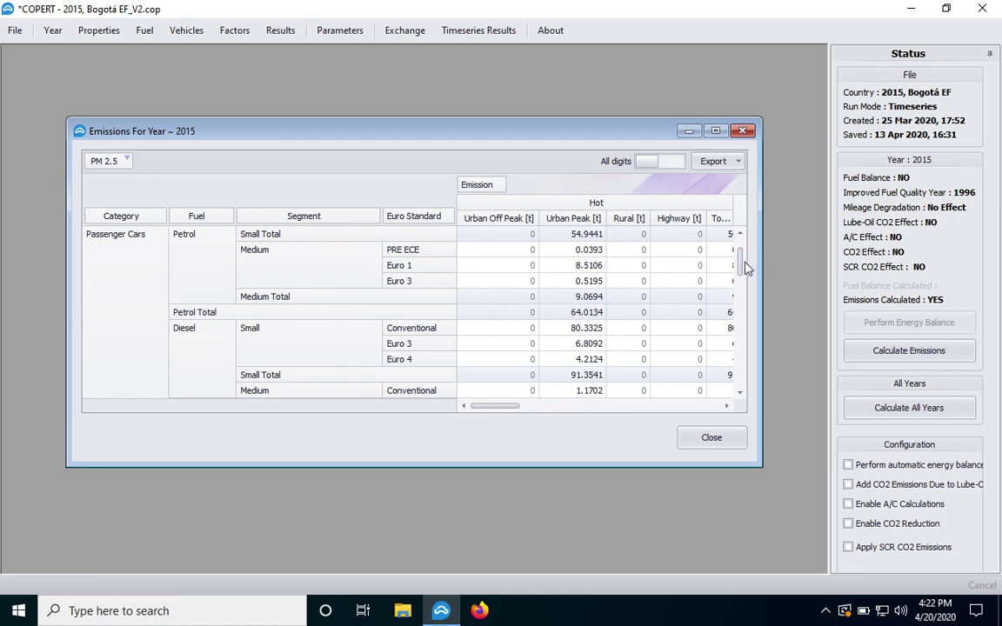
pyautogui.moveTo(744, 268); pyautogui.dragTo(744, 279)
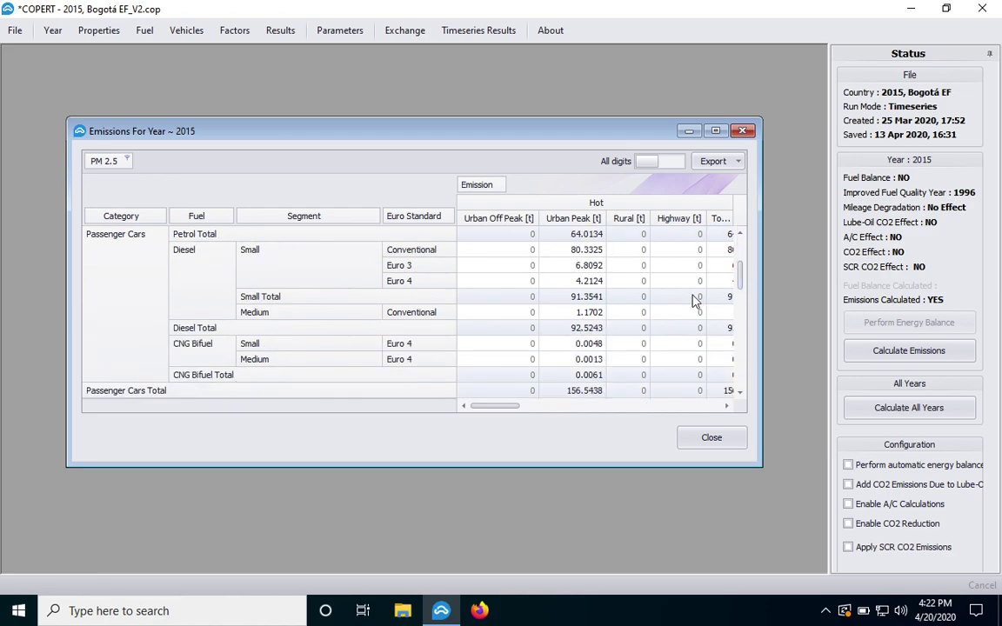
pyautogui.moveTo(744, 285); pyautogui.dragTo(746, 311)
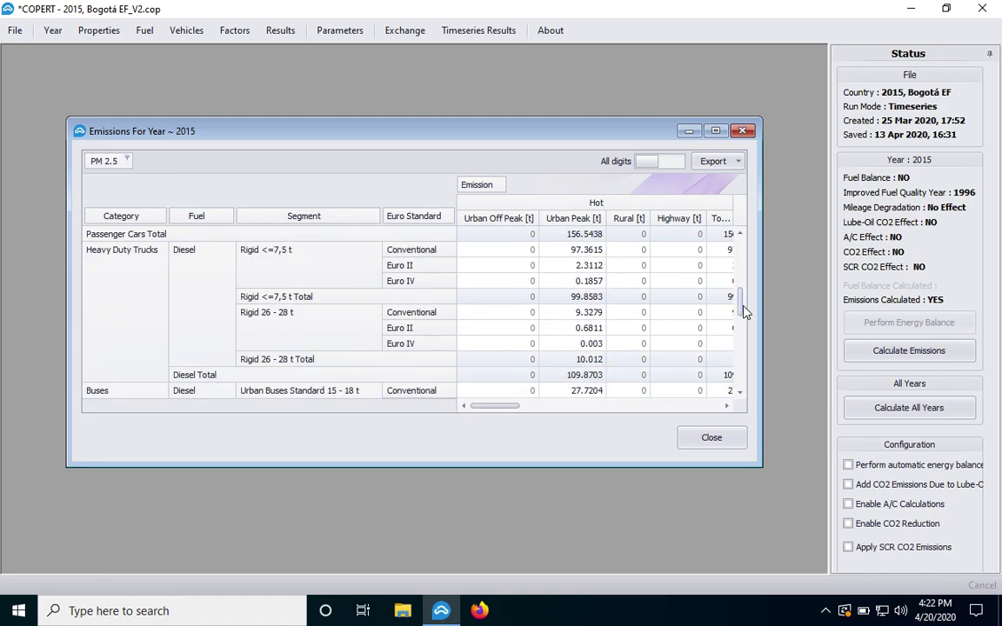
pyautogui.click(738, 162)
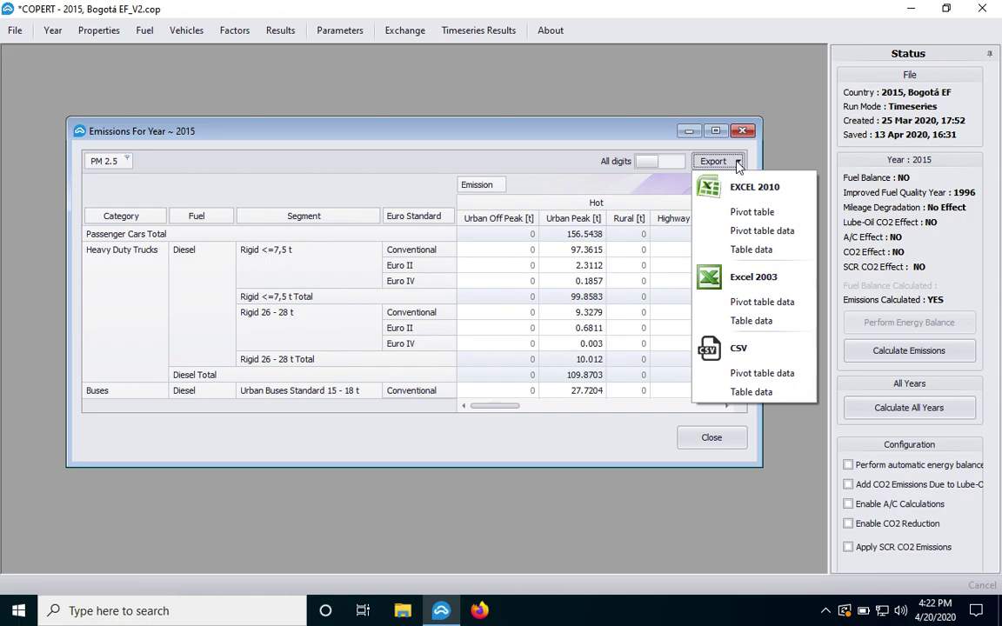
pyautogui.click(738, 162)
pyautogui.click(743, 130)
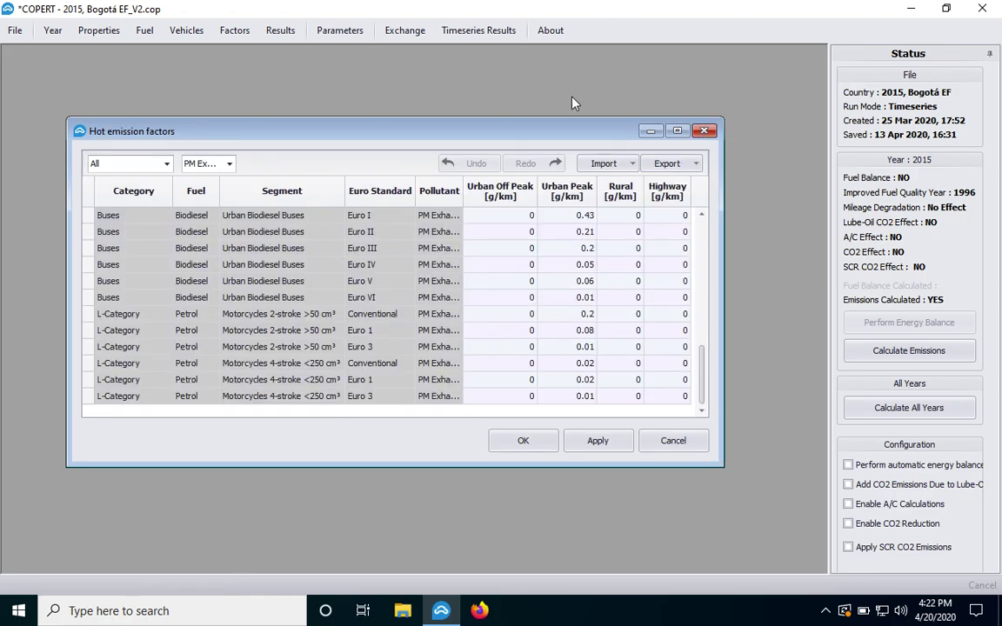
pyautogui.click(704, 130)
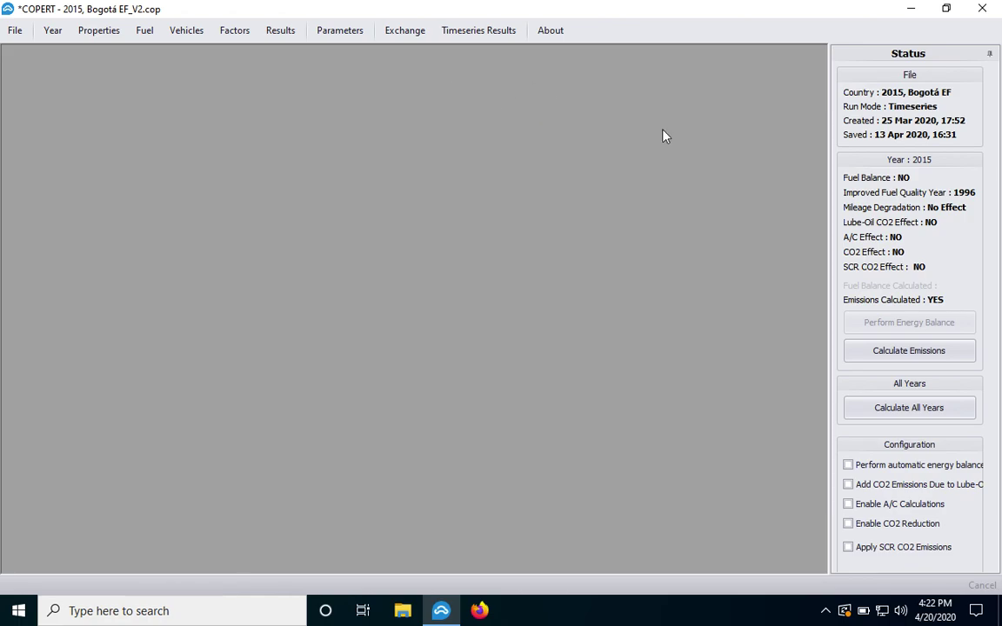
# Examine the Hot Emissions Parameters, including the speed limits and the Alpha to Epsilon coefficients, and check the available export formats.
pyautogui.click(340, 33)
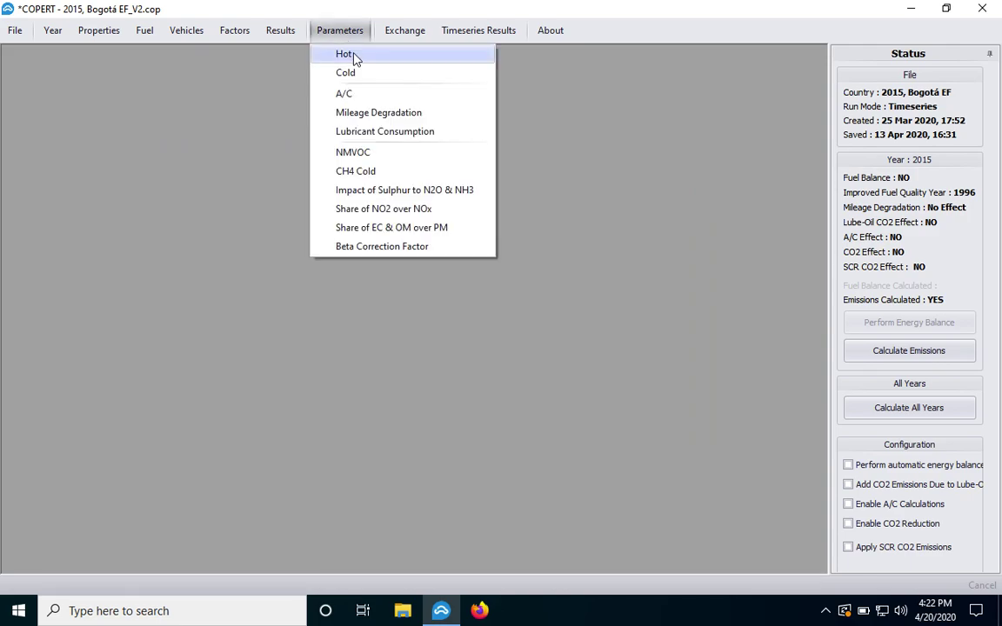
pyautogui.click(352, 55)
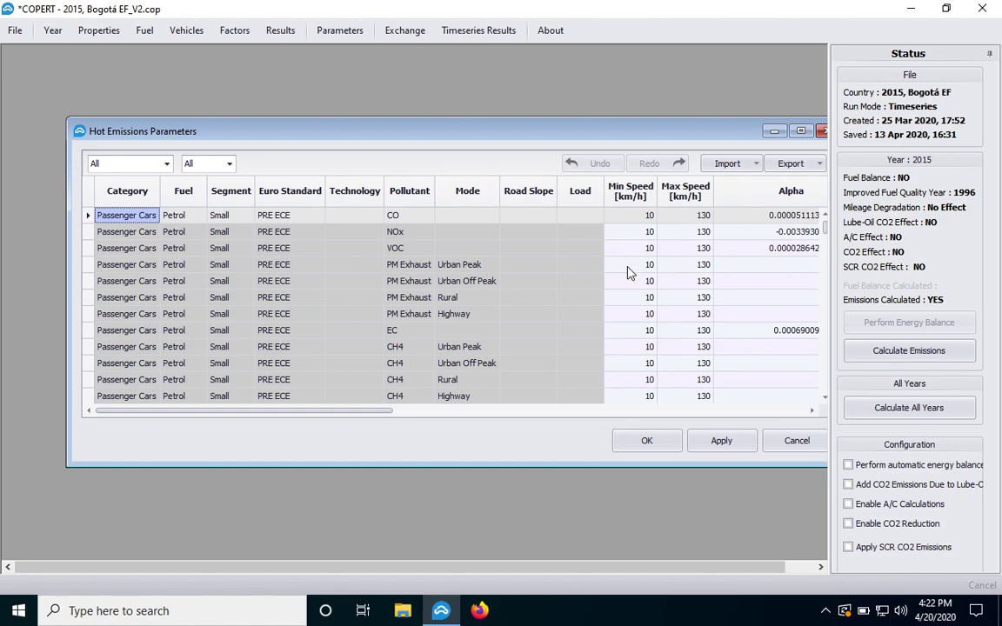
pyautogui.moveTo(389, 413); pyautogui.dragTo(652, 433)
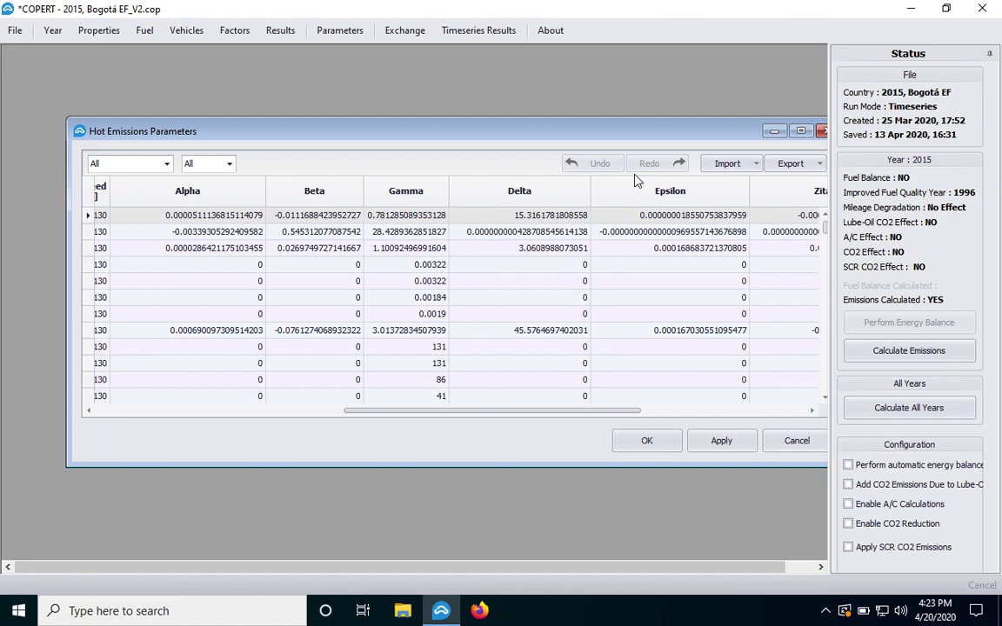
pyautogui.click(818, 165)
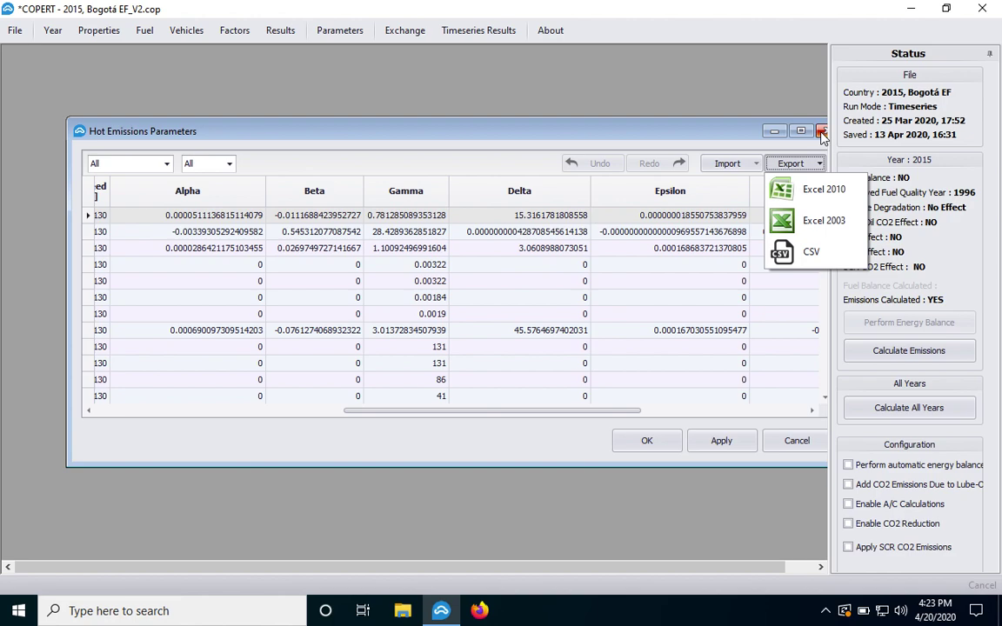
# Review the timeseries emissions for all years filtered to the PM 2.5 pollutant in place of the hot emission parameters, and close the results.
pyautogui.click(822, 132)
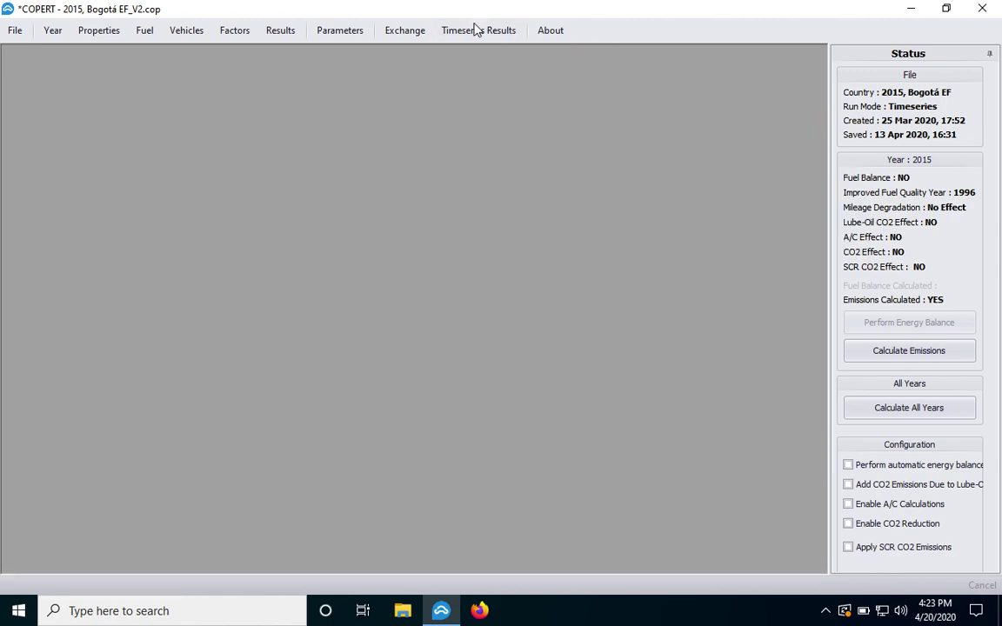
pyautogui.click(475, 27)
pyautogui.click(482, 50)
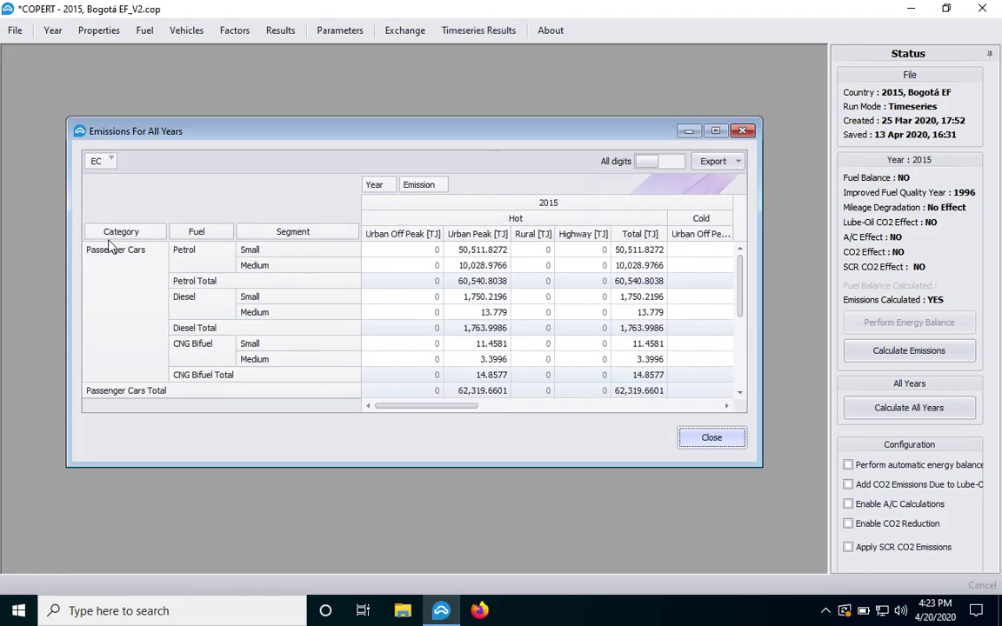
pyautogui.click(110, 159)
pyautogui.scroll(-5, 133, 225)
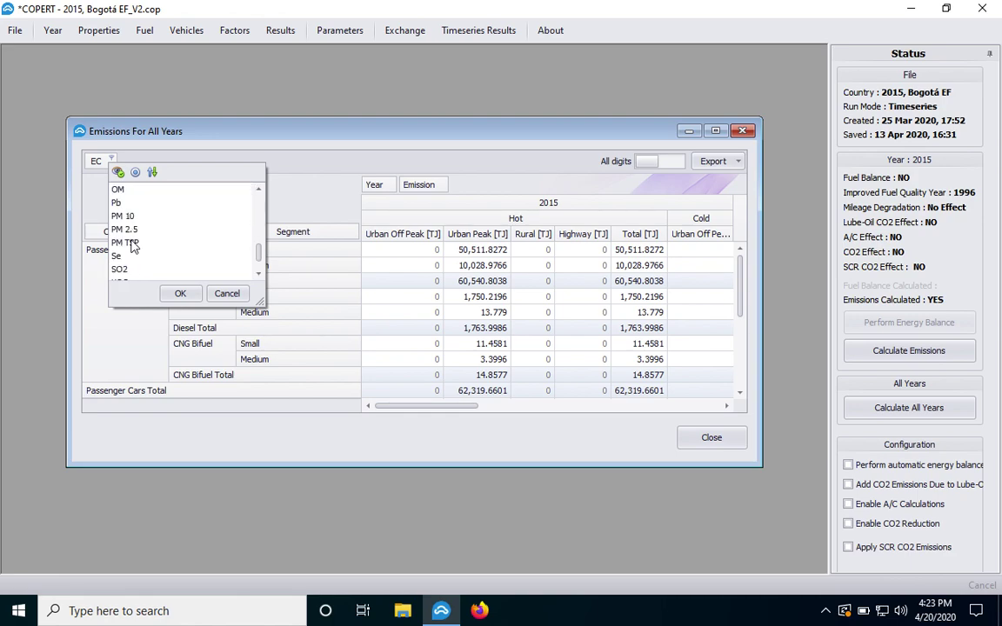
pyautogui.click(130, 229)
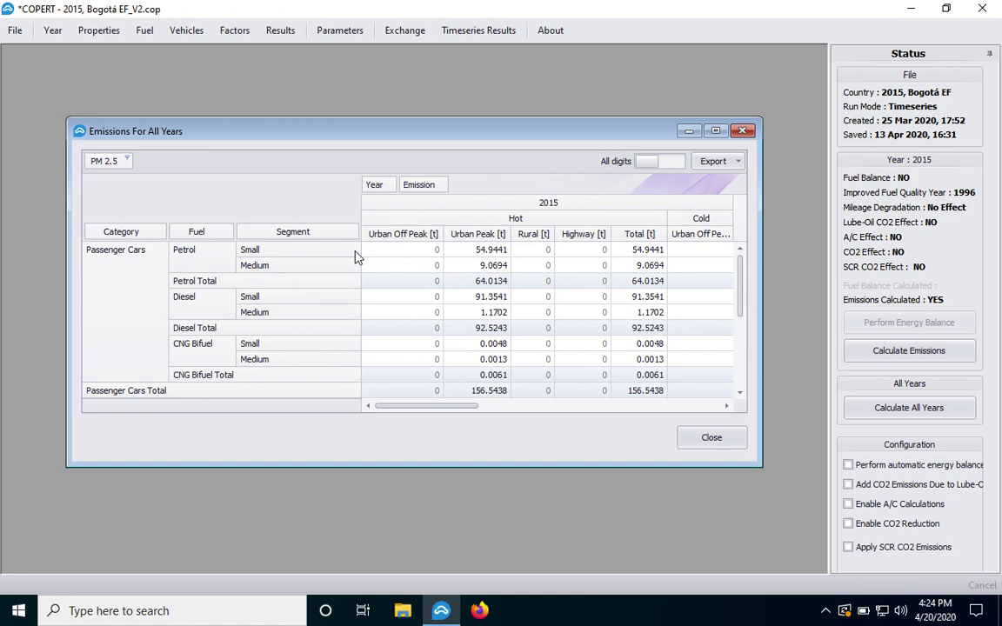
pyautogui.click(708, 438)
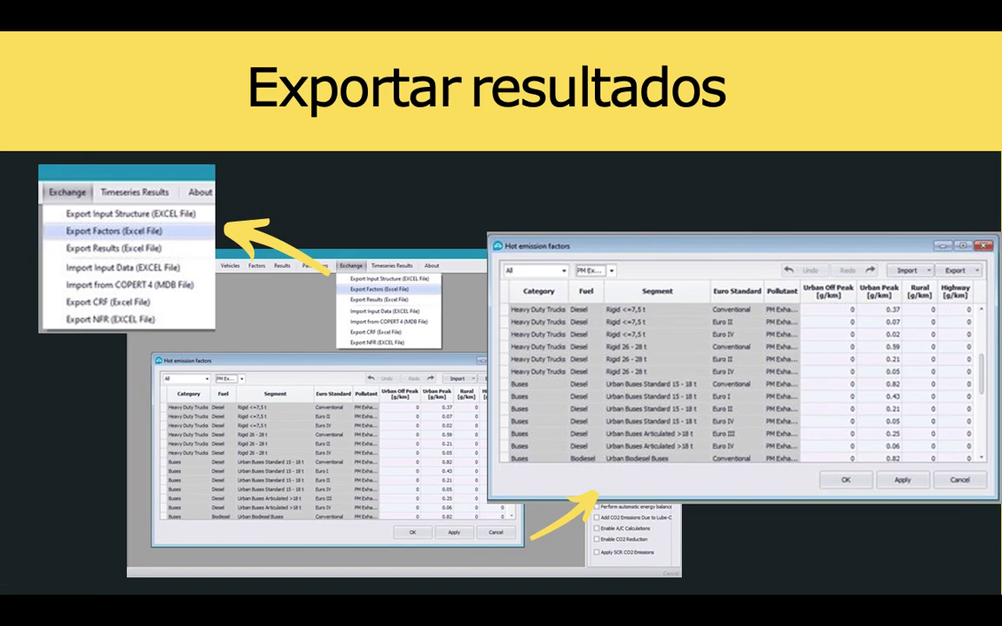
pyautogui.press('Right')
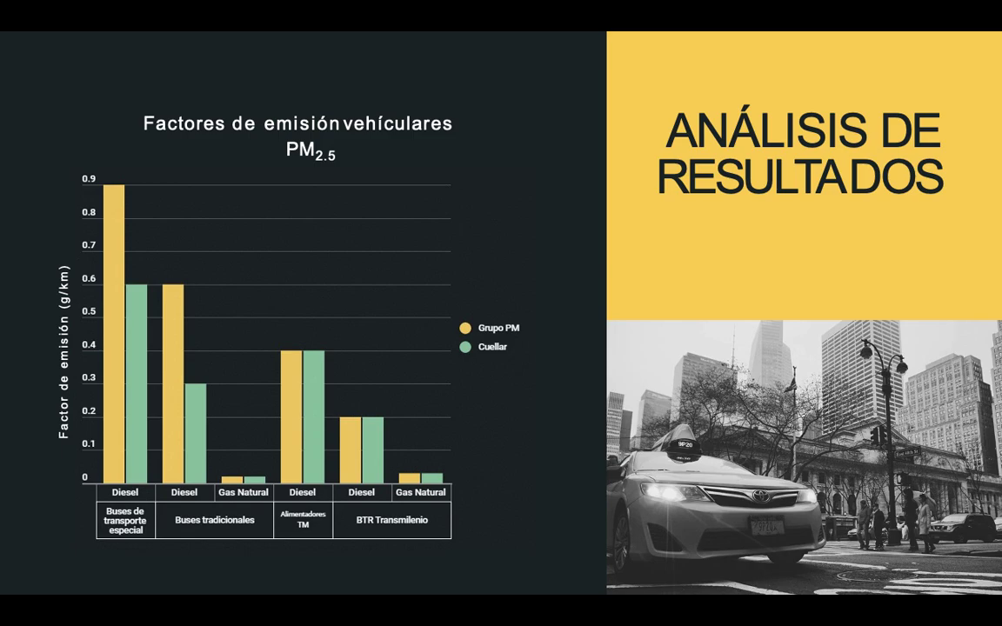